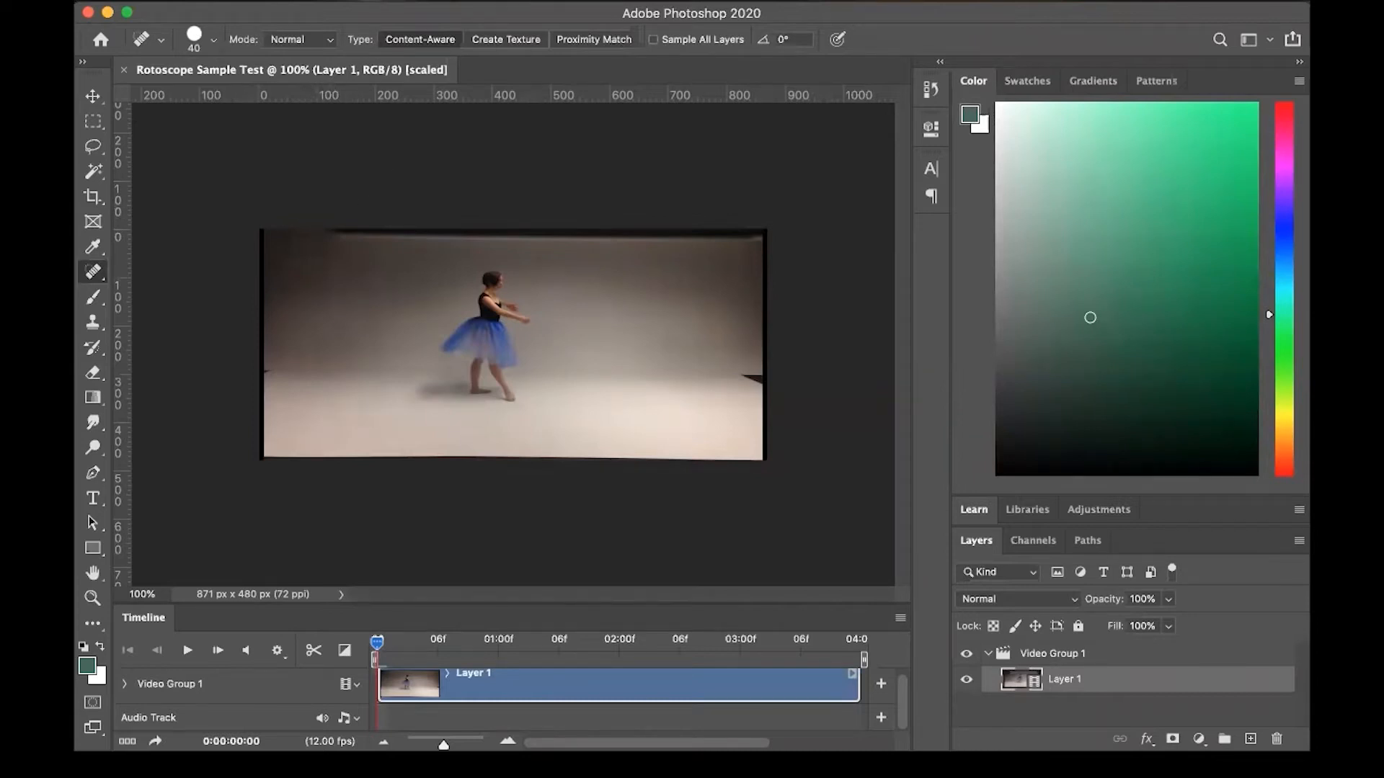
# - Turn off pixel aspect ratio correction for the document view
pyautogui.click(606, 2)
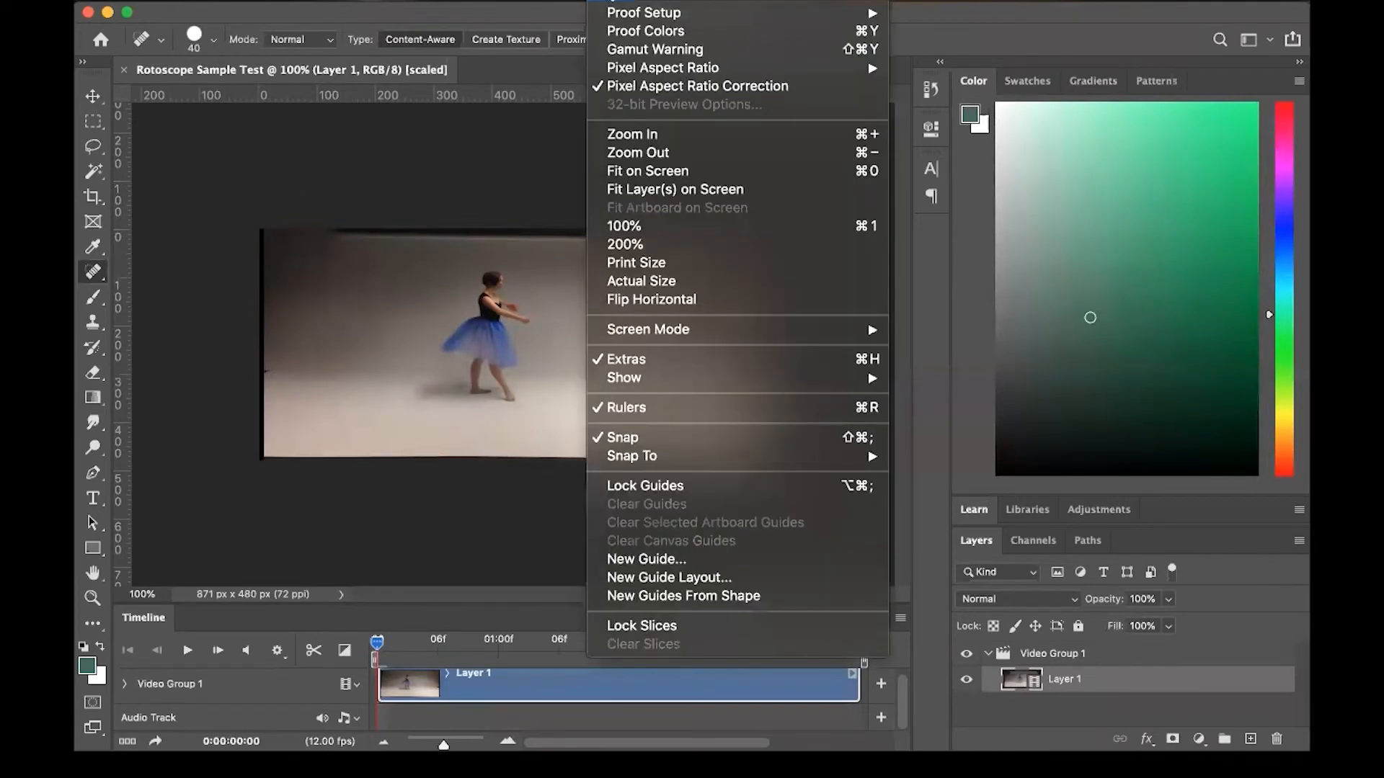
pyautogui.click(698, 86)
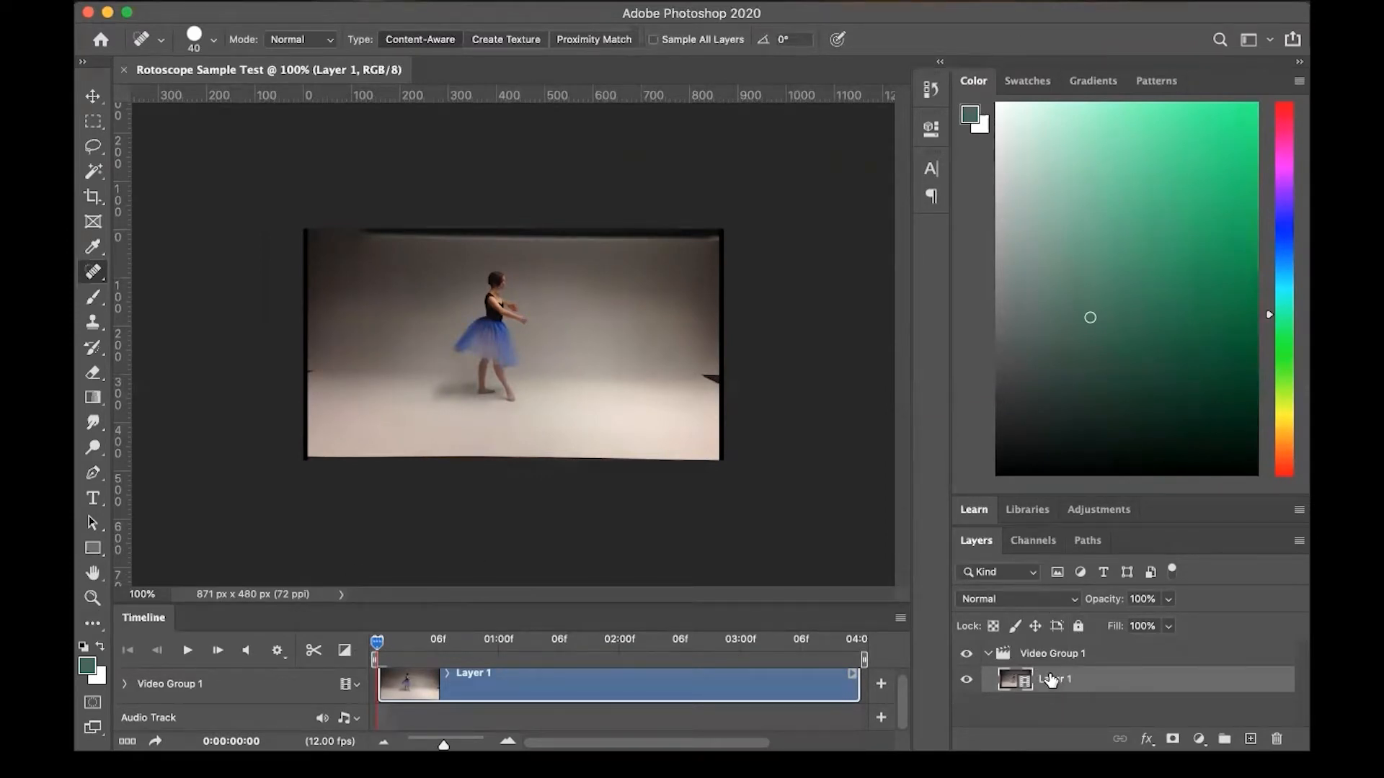
# - Move the video layer out of Video Group 1 and delete the empty group
pyautogui.moveTo(1063, 681); pyautogui.dragTo(1081, 656)
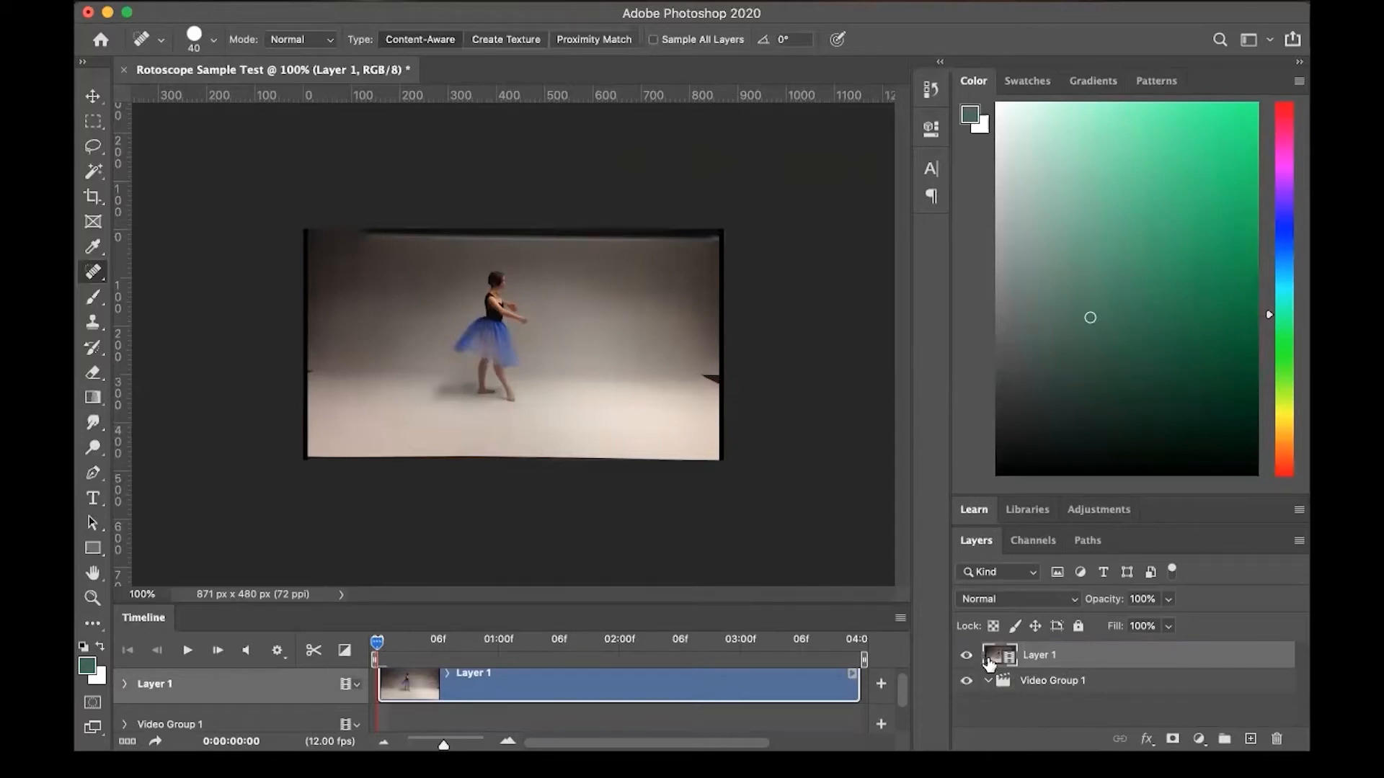
pyautogui.moveTo(1051, 678); pyautogui.dragTo(1277, 733)
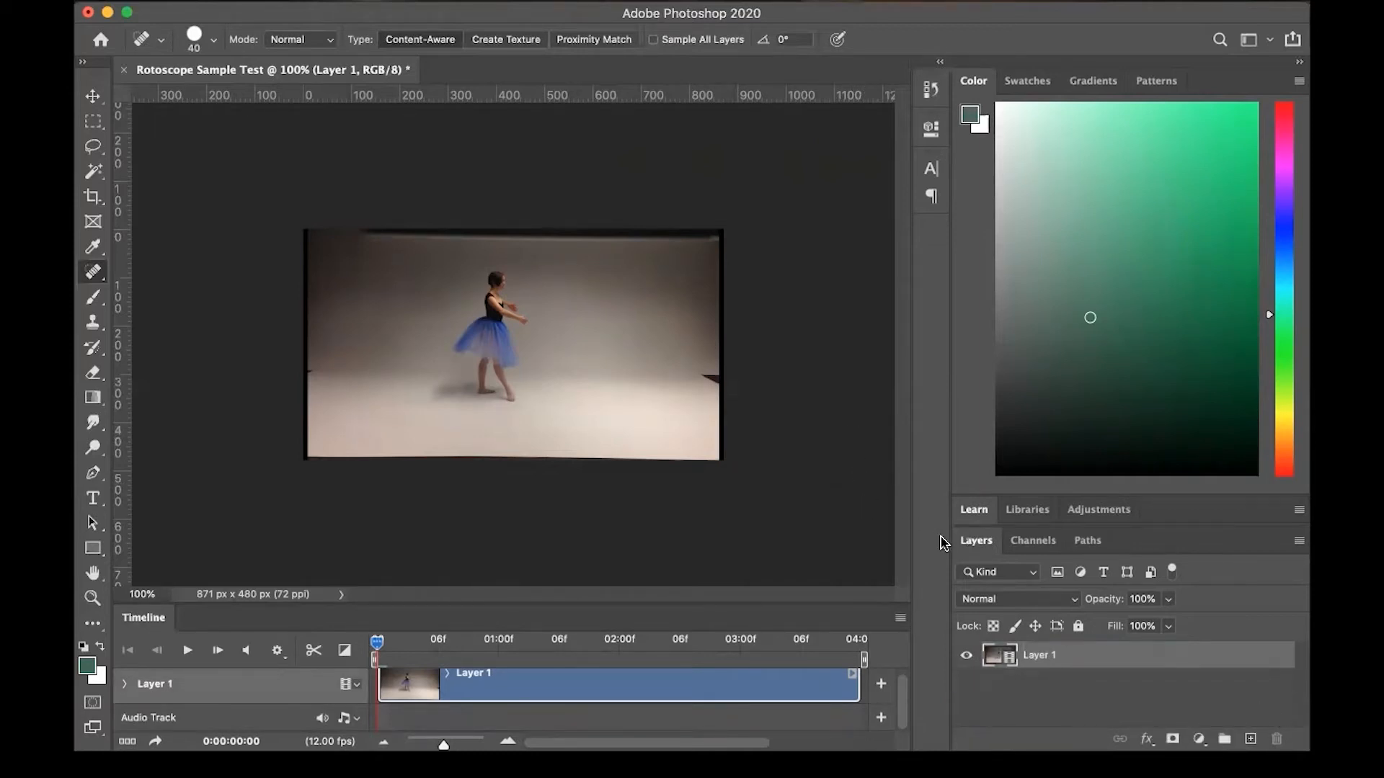
# - Lock the video layer completely and add a new layer named Background above it
pyautogui.click(1078, 627)
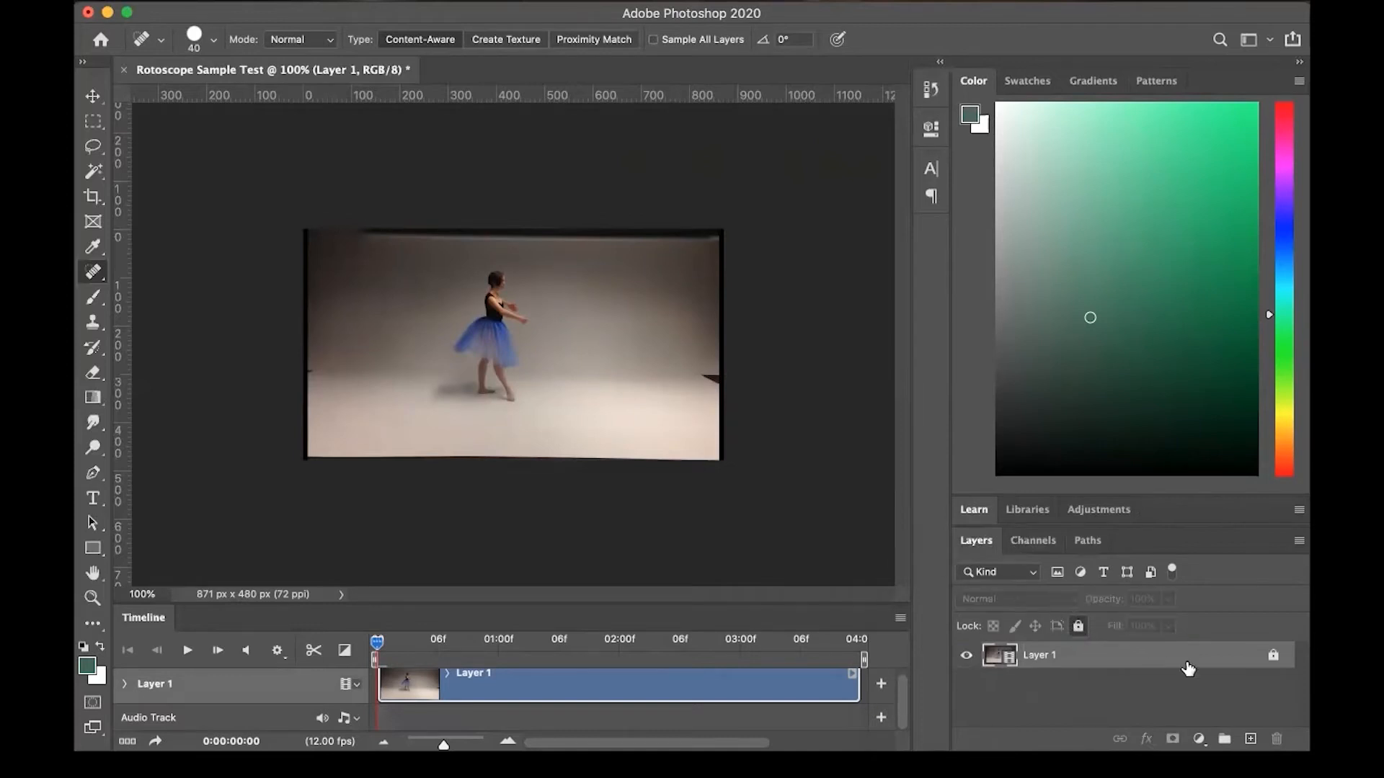
pyautogui.click(1250, 739)
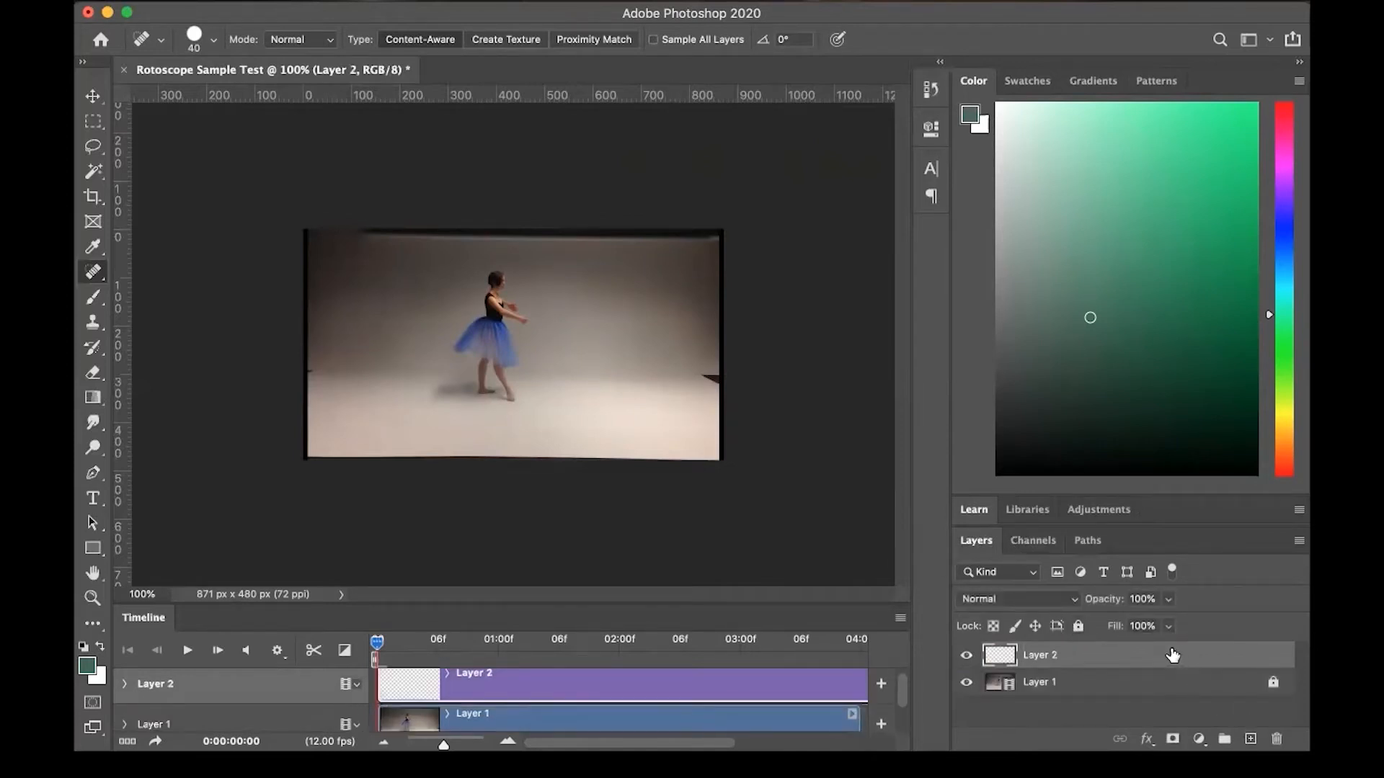
pyautogui.doubleClick(1045, 655)
pyautogui.write('Background')
pyautogui.press('Return')
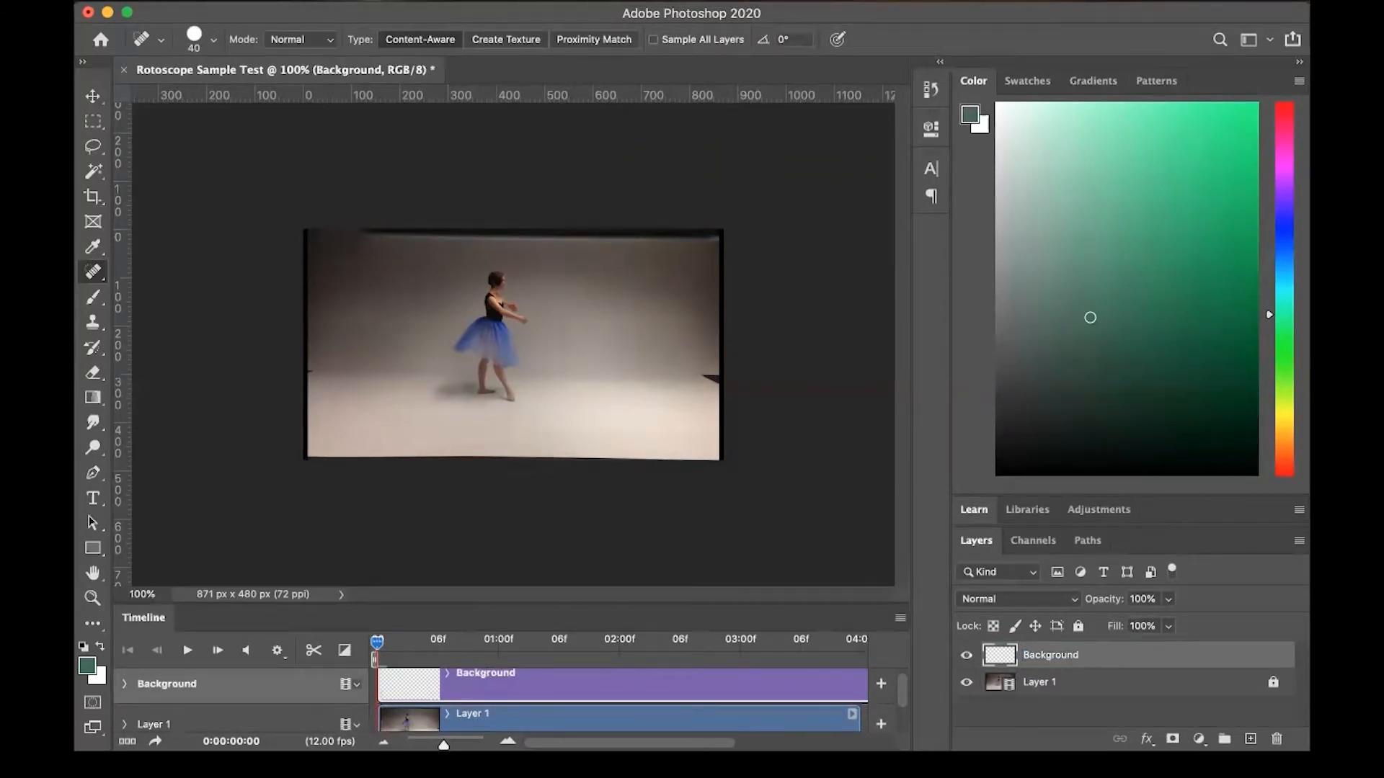
# - Rename the locked video layer with the dancer's first name
pyautogui.click(1045, 690)
pyautogui.doubleClick(1044, 685)
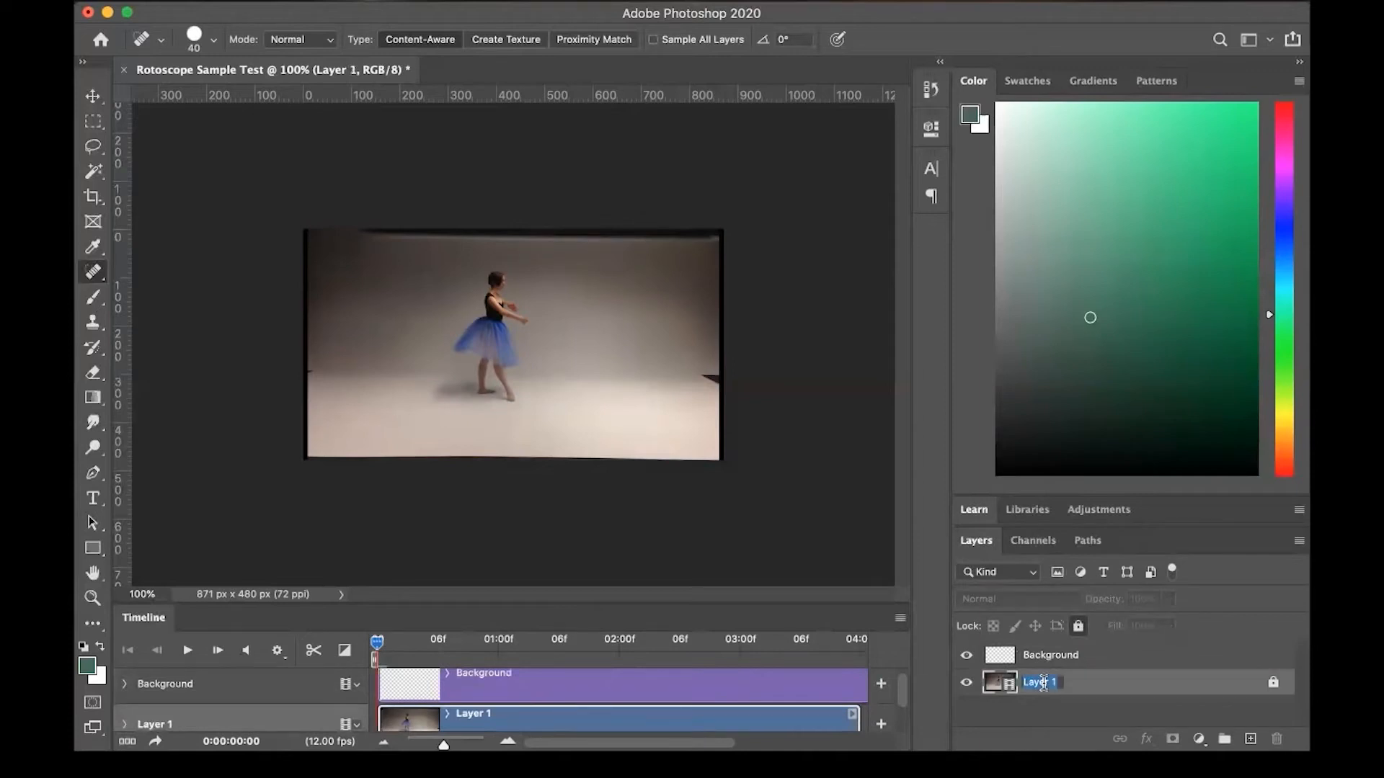
pyautogui.write('Hannah')
pyautogui.press('Return')
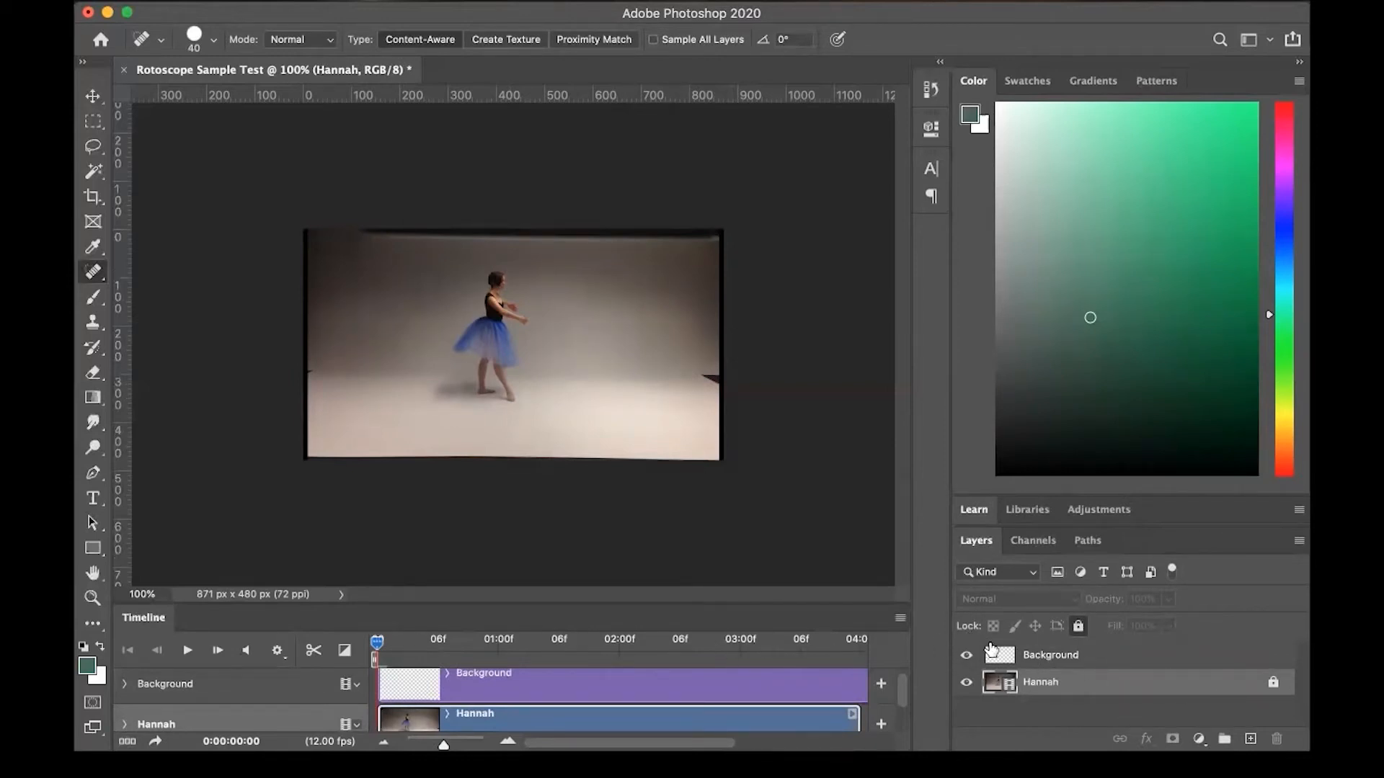
# - Fill the Background layer with black using the Paint Bucket, and hide that layer
pyautogui.click(1097, 658)
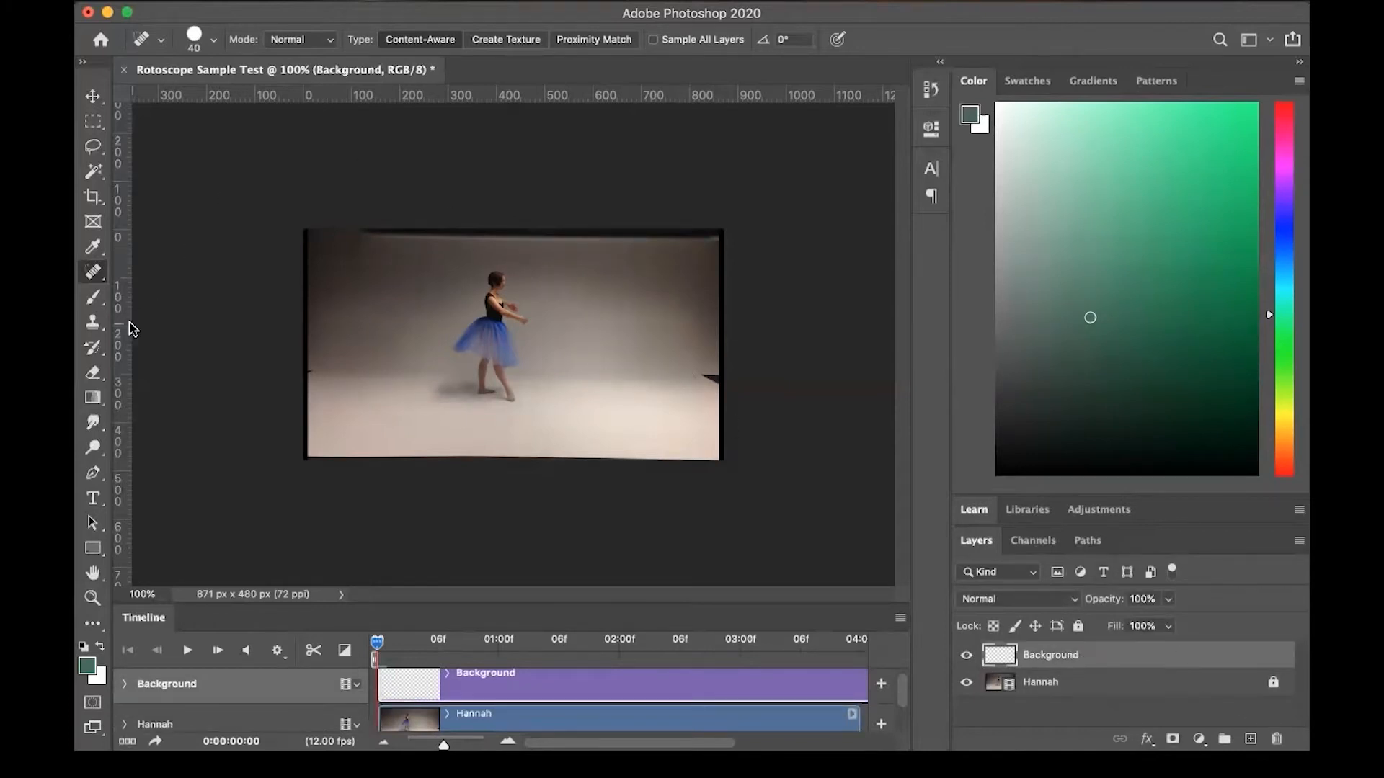
pyautogui.press('d')
pyautogui.click(94, 400)
pyautogui.rightClick(94, 399)
pyautogui.click(203, 414)
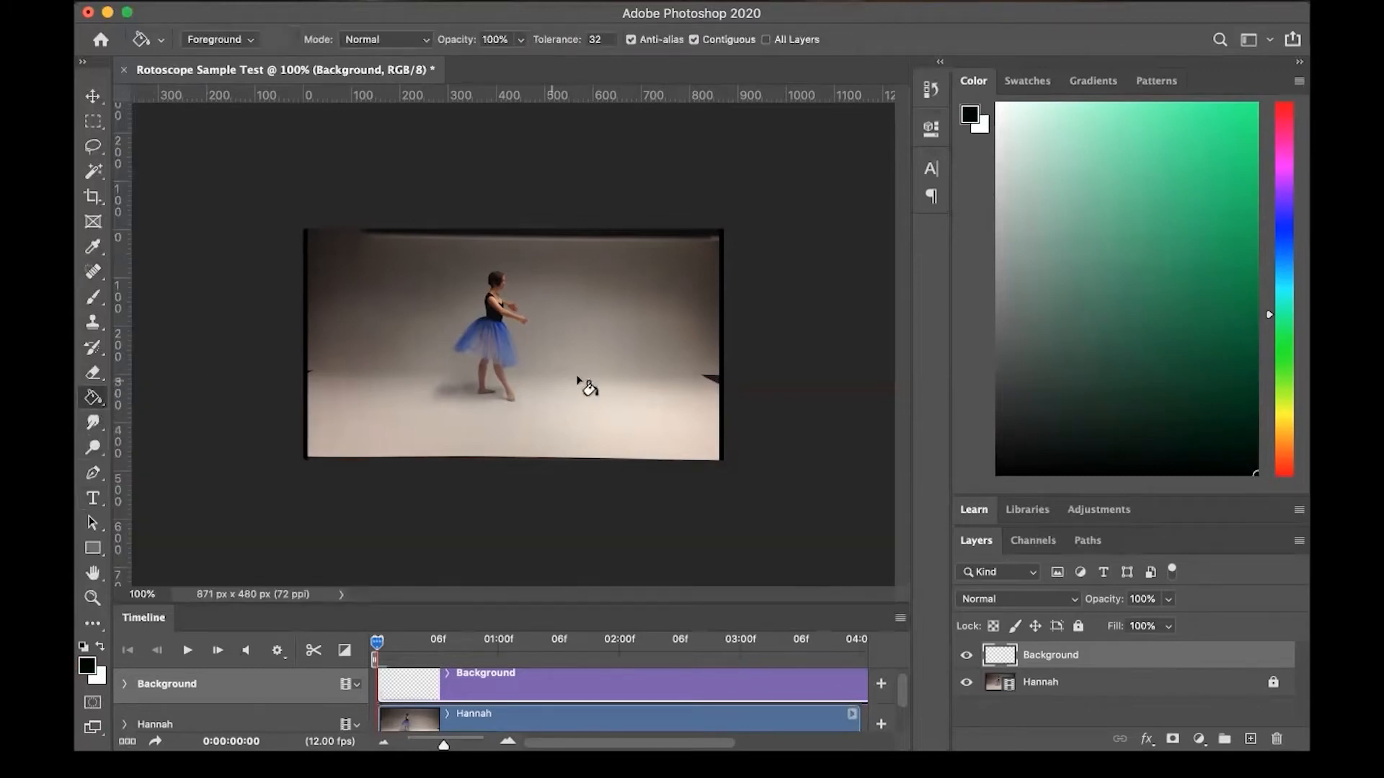
pyautogui.click(577, 382)
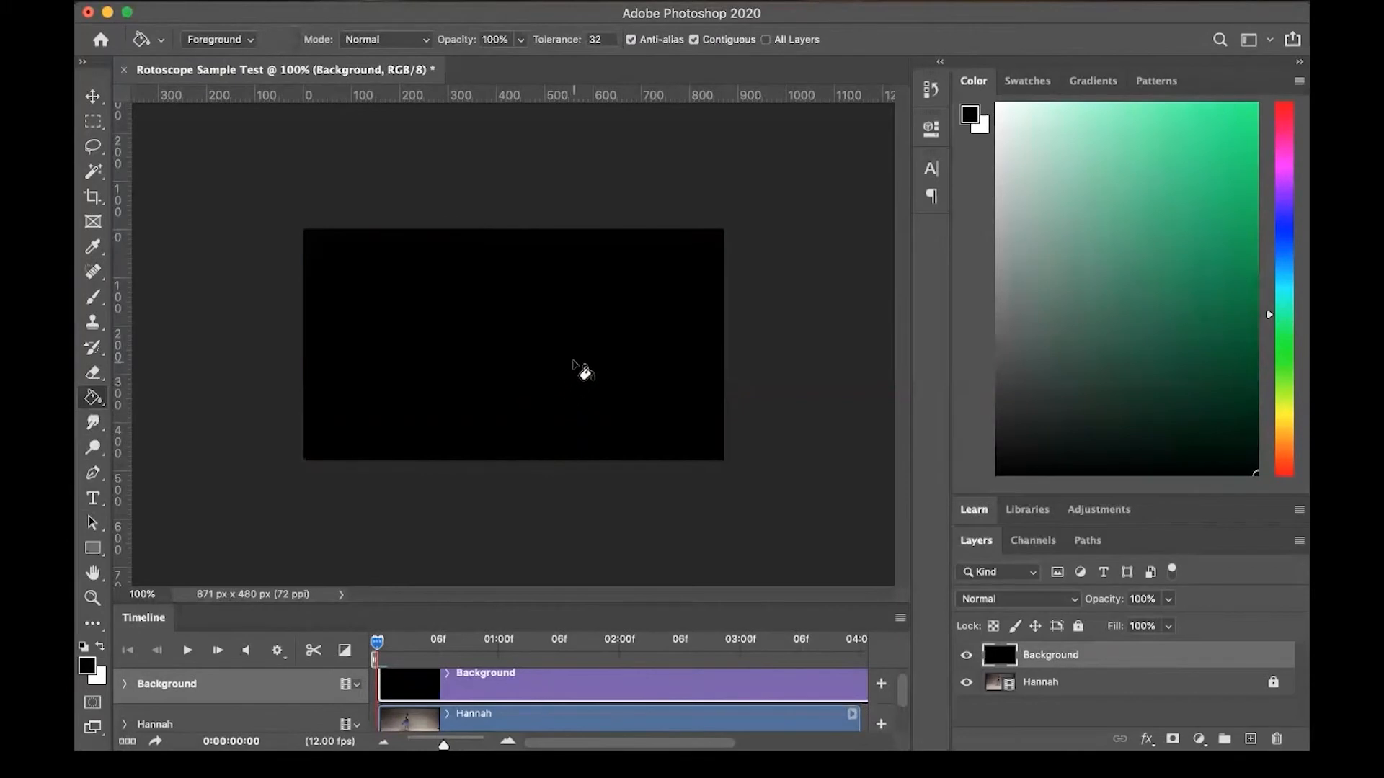
pyautogui.click(966, 655)
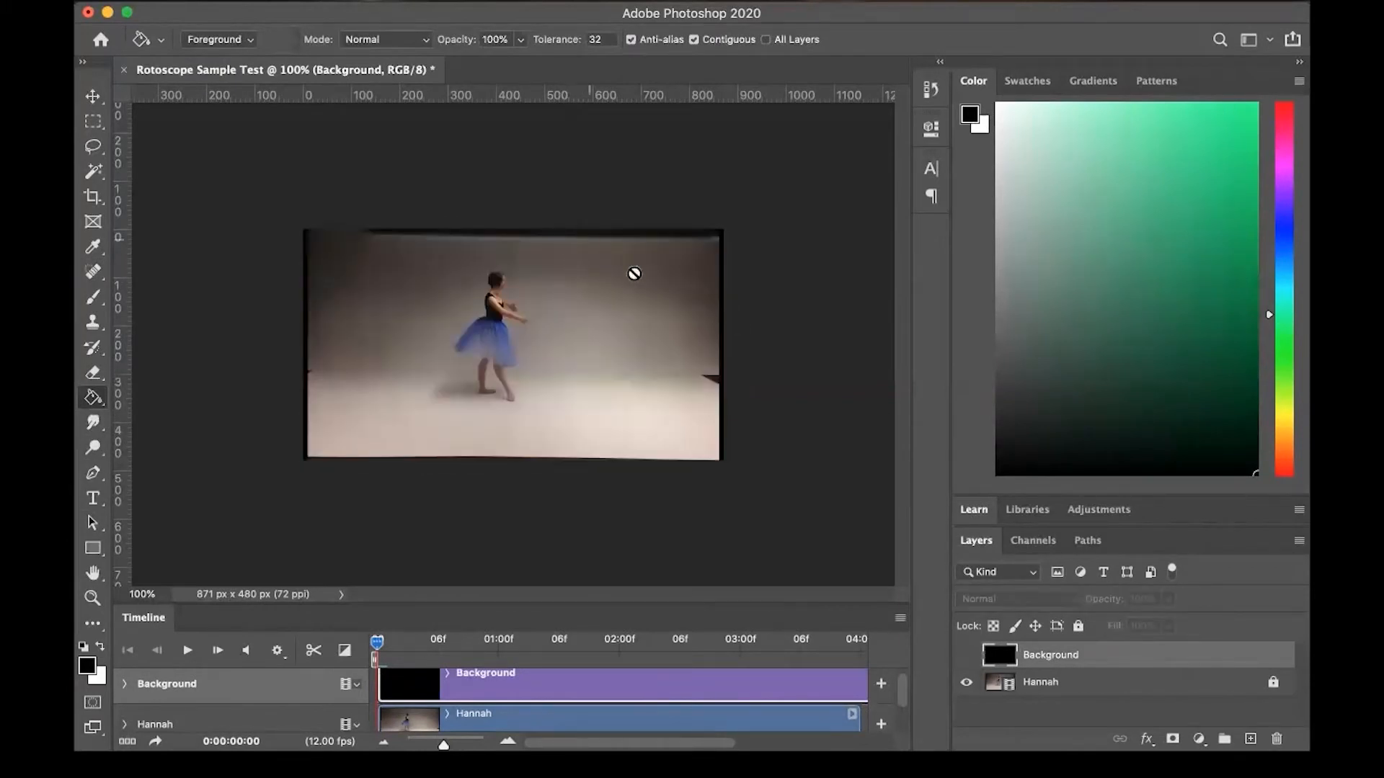
# - Add a new layer above Background for drawing and choose the Brush tool with a dark teal foreground colour
pyautogui.click(1251, 731)
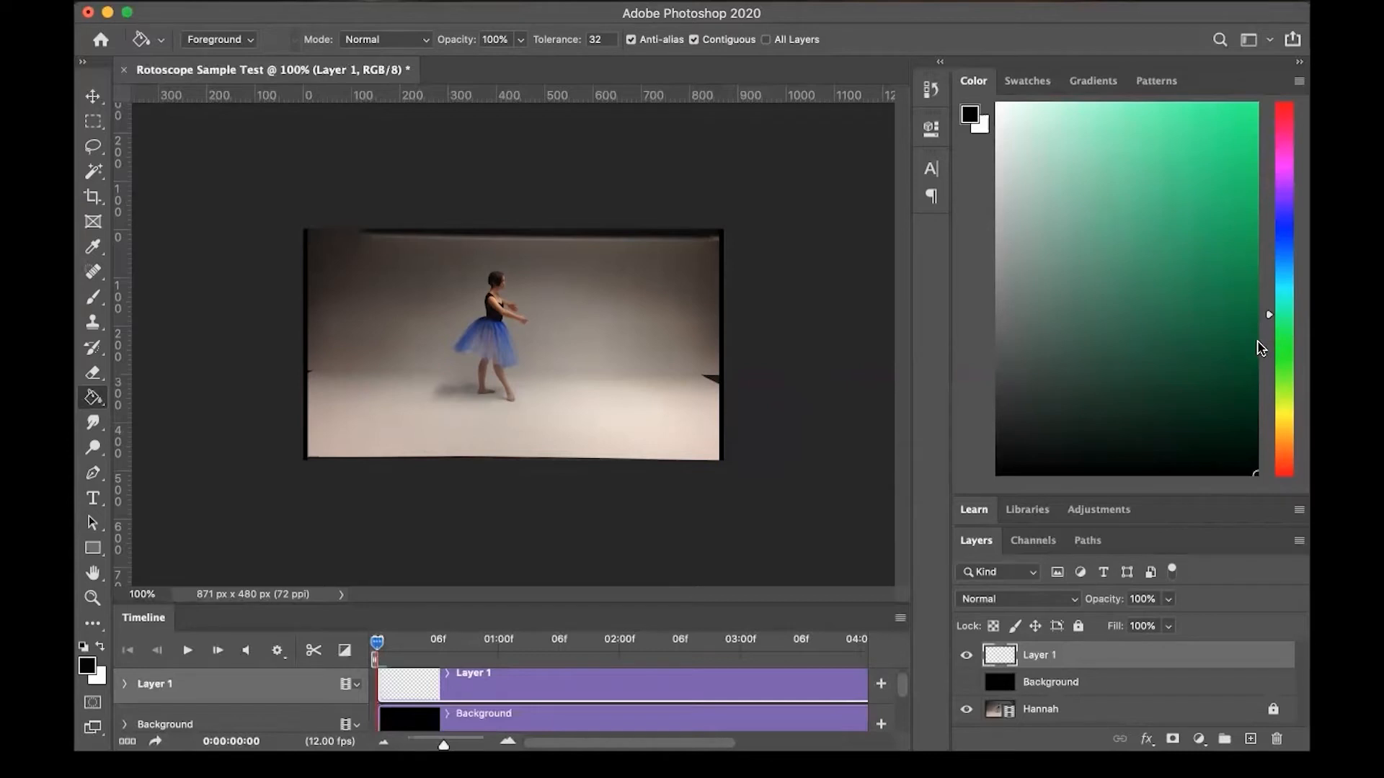
pyautogui.click(1281, 296)
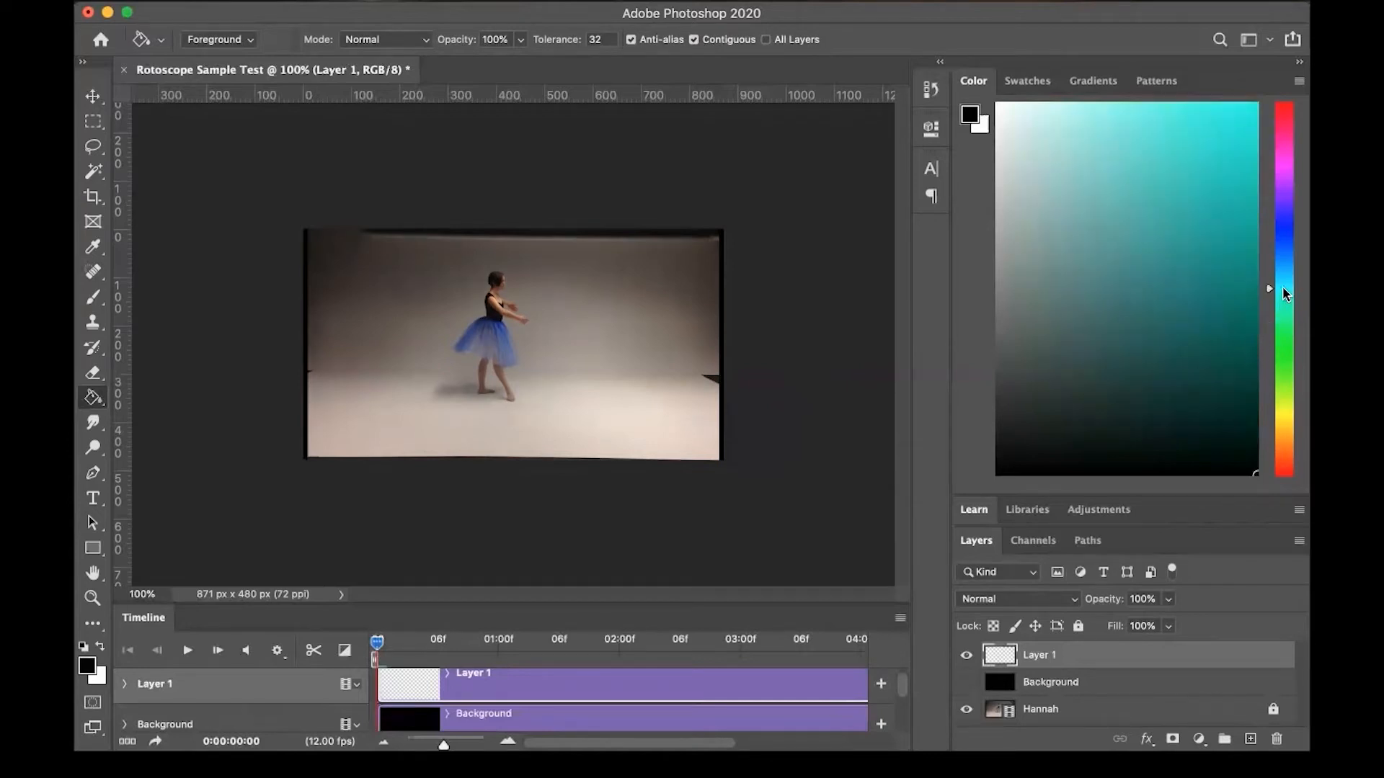
pyautogui.moveTo(1283, 285); pyautogui.dragTo(1287, 279)
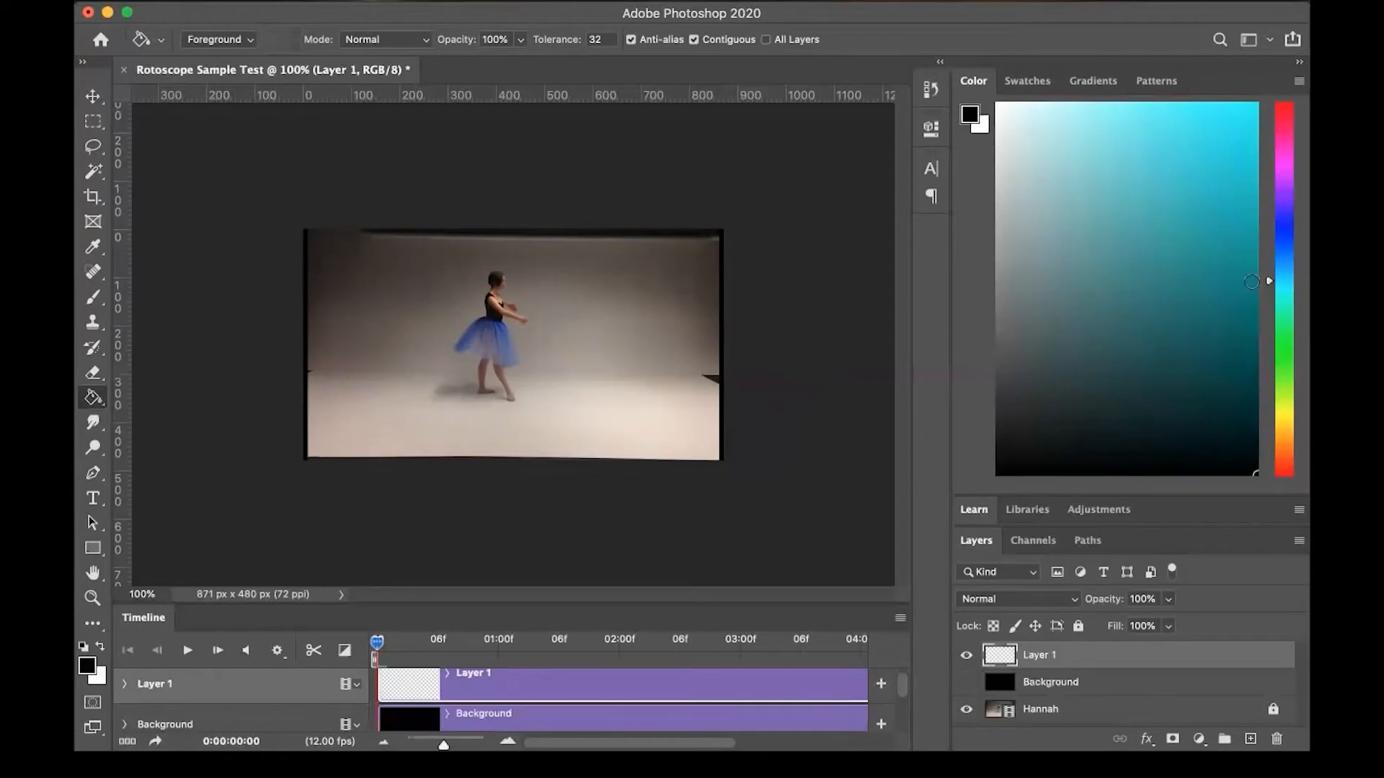
pyautogui.click(1240, 329)
pyautogui.press('b')
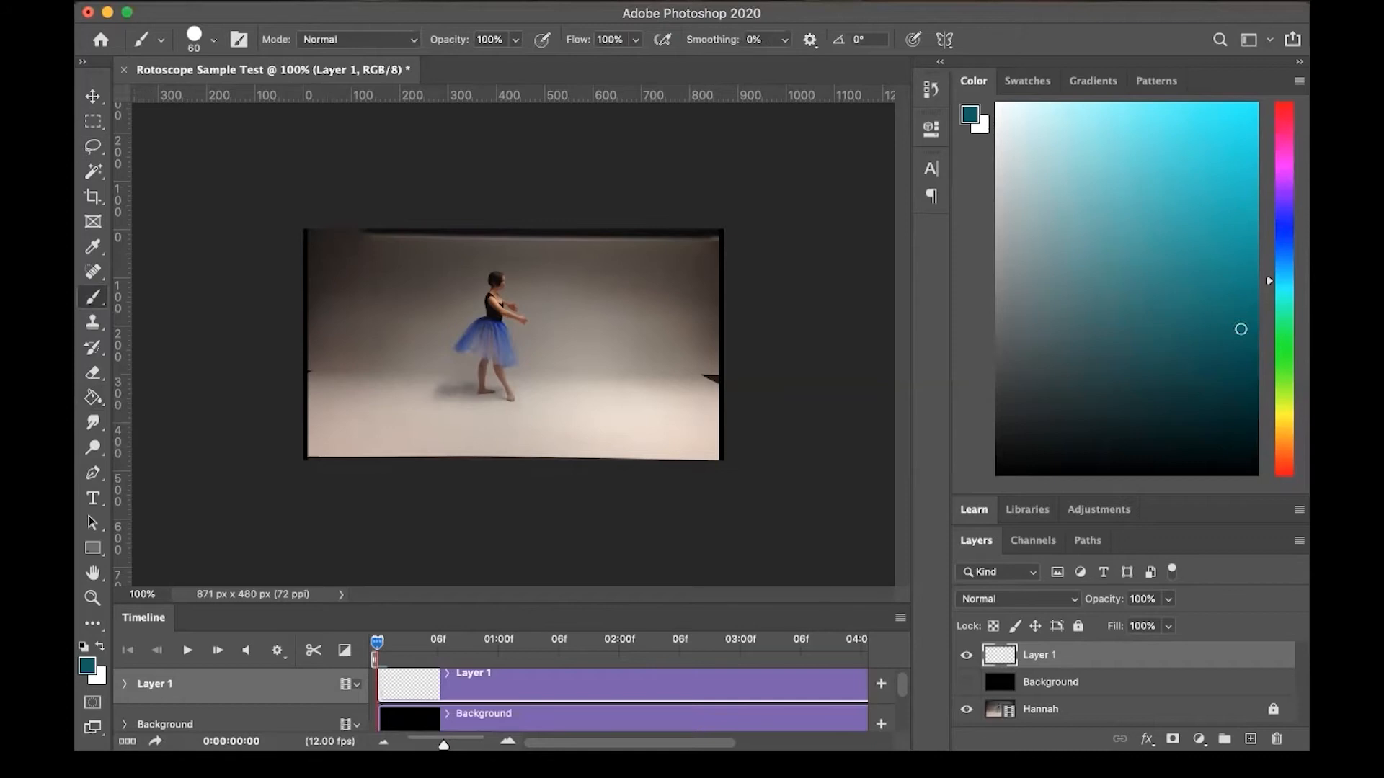
# - Shorten the drawing layer's timeline clip to about four frames from the start
pyautogui.click(606, 1)
pyautogui.click(649, 170)
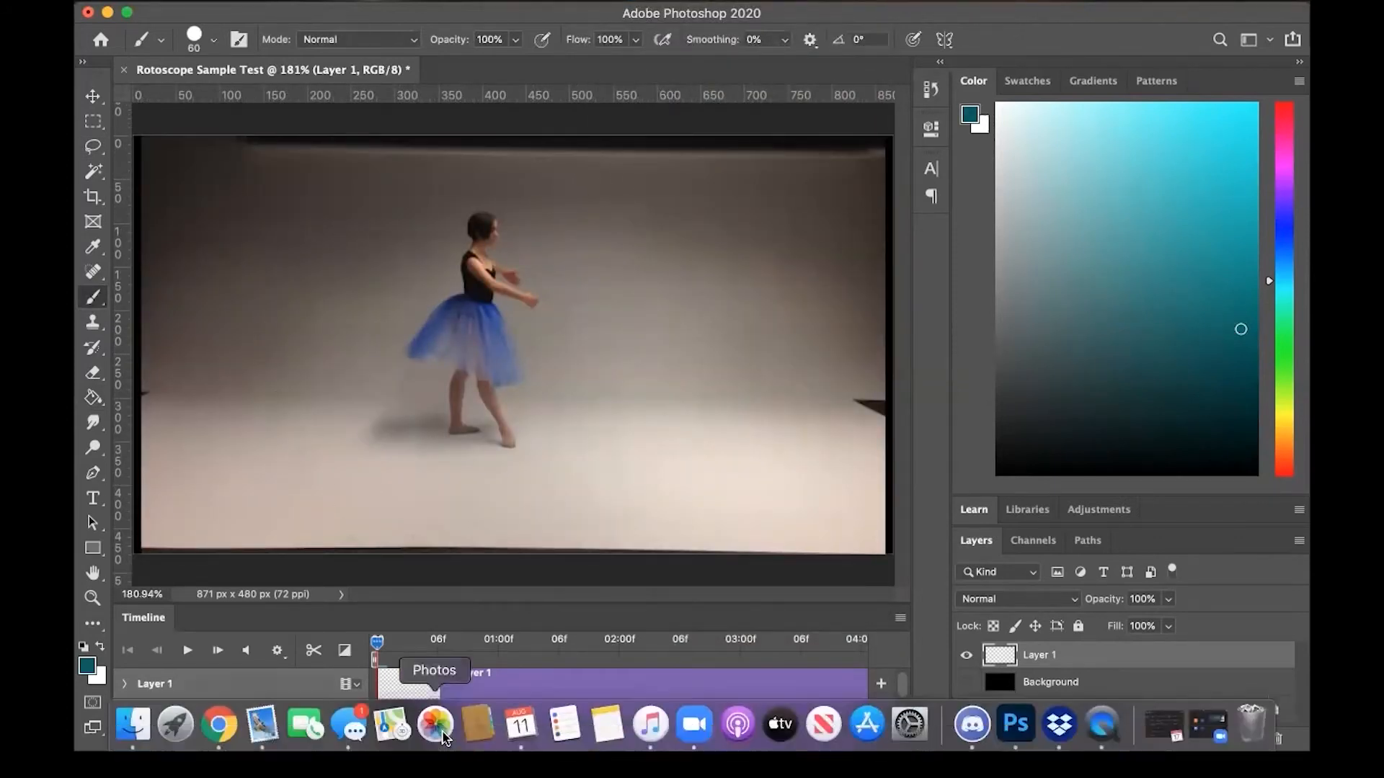
pyautogui.moveTo(444, 744); pyautogui.dragTo(434, 745)
pyautogui.moveTo(688, 676); pyautogui.dragTo(396, 676)
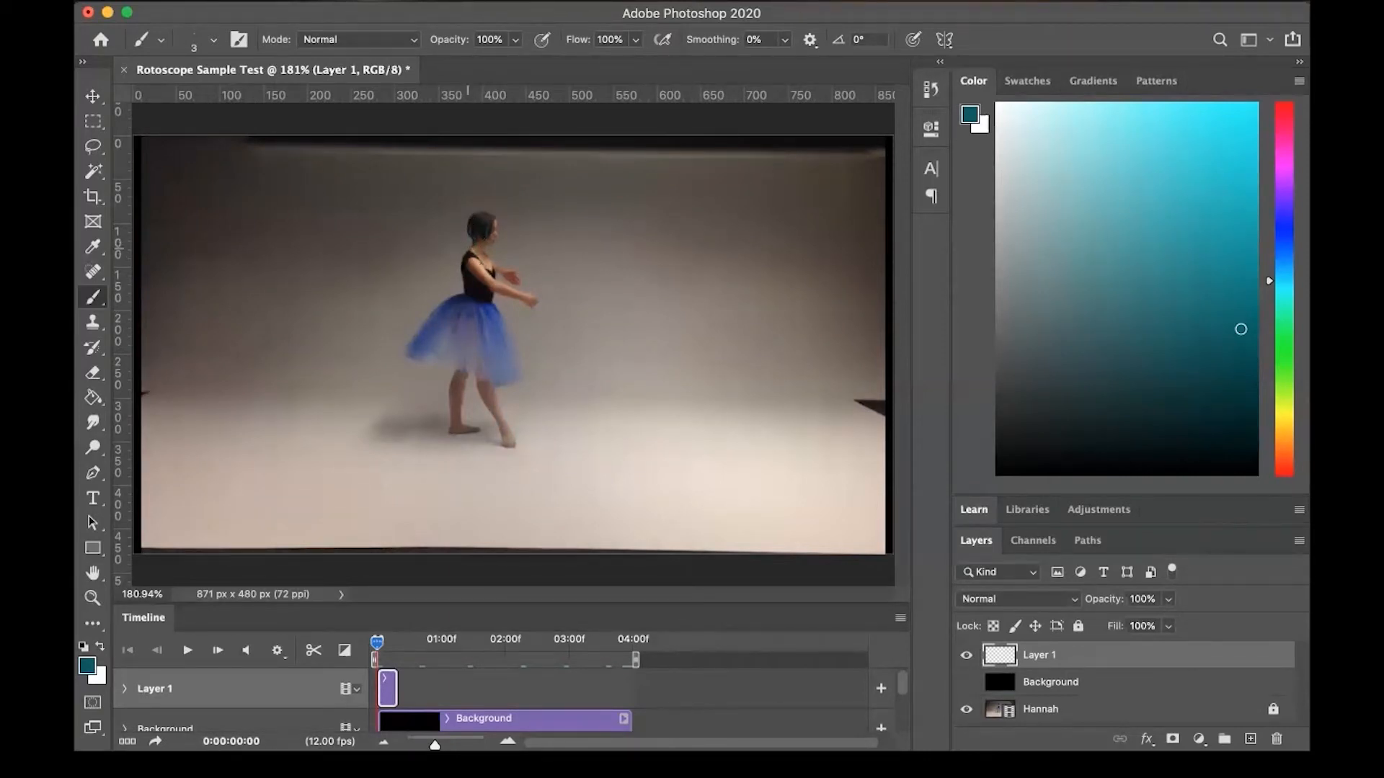
# - Trace the dancer on Layer 1 with a size 3 teal brush and trim its clip to the first frame only
pyautogui.moveTo(496, 281); pyautogui.dragTo(532, 298)
pyautogui.moveTo(507, 330); pyautogui.dragTo(512, 398)
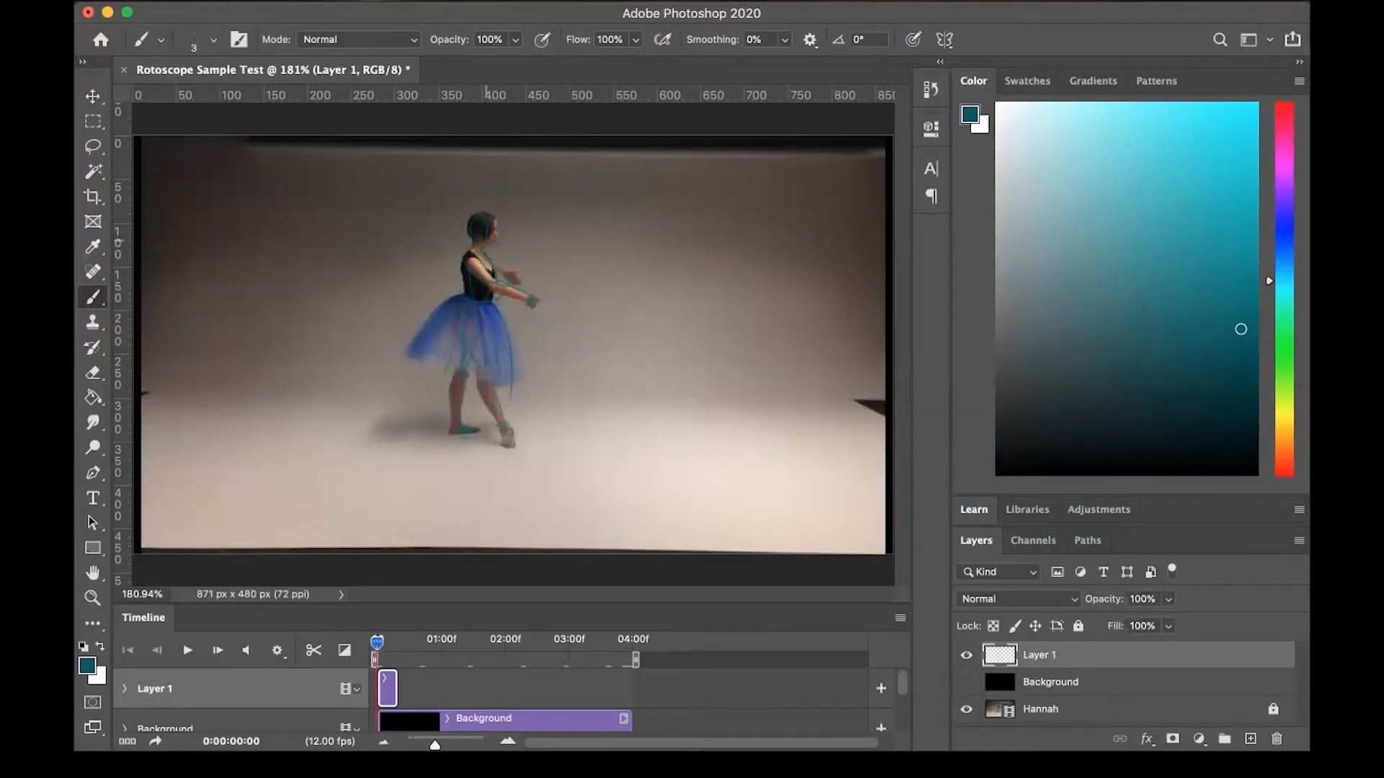
pyautogui.moveTo(436, 738); pyautogui.dragTo(482, 738)
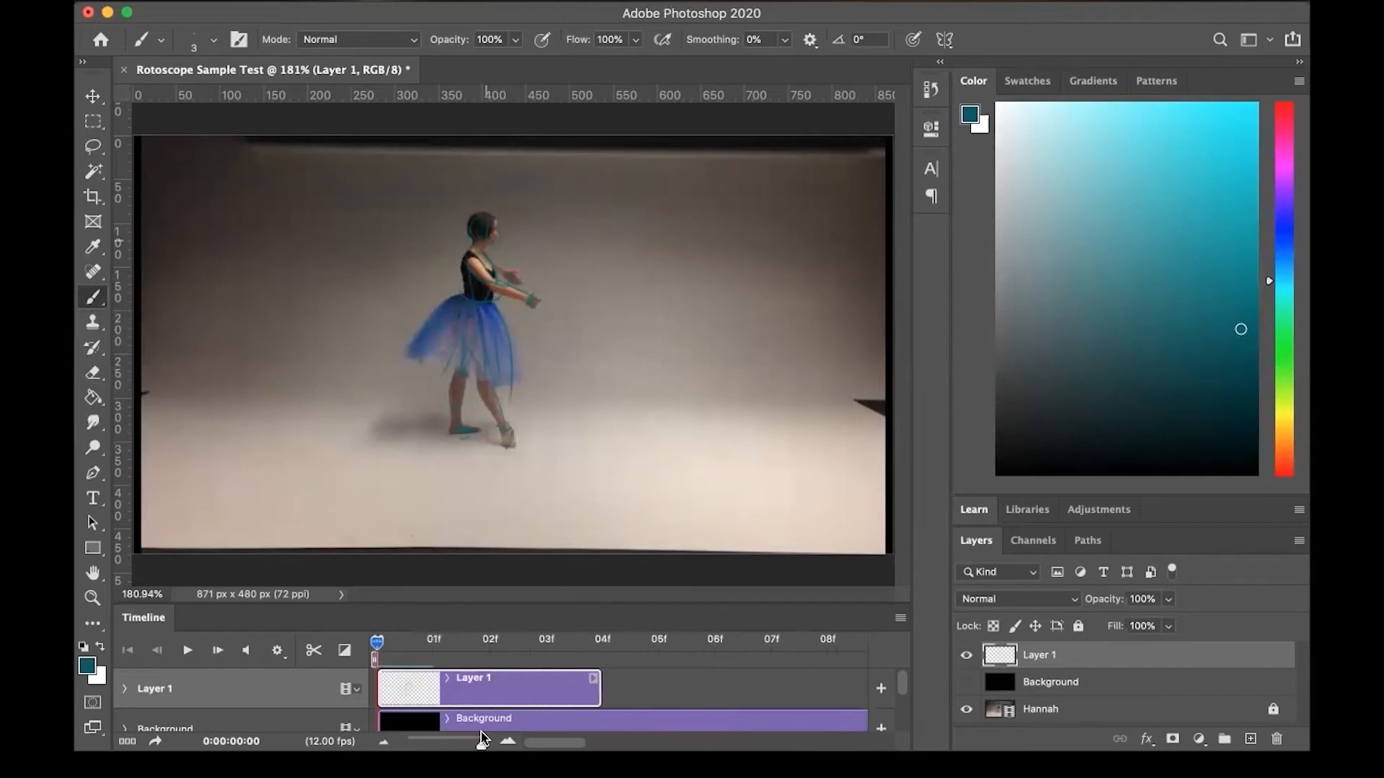
pyautogui.moveTo(395, 642); pyautogui.dragTo(440, 637)
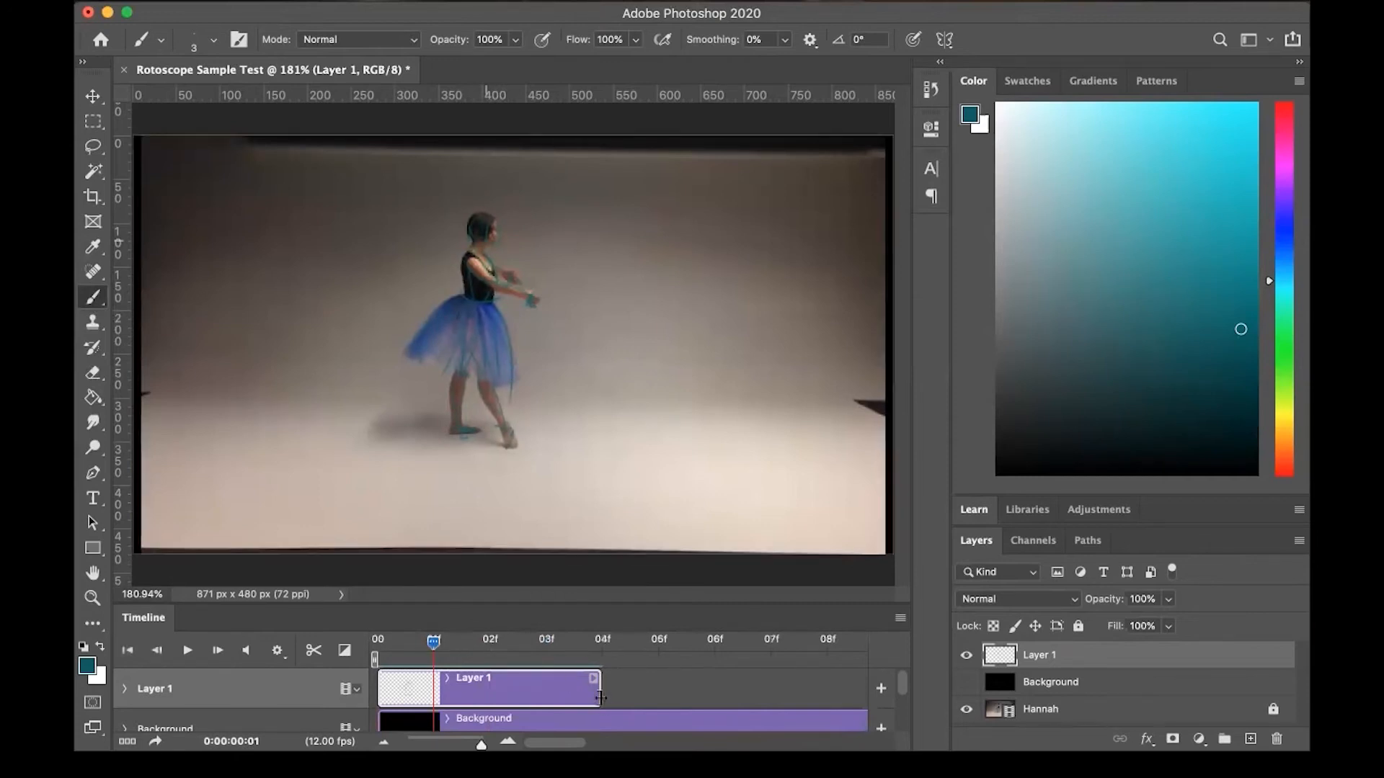
pyautogui.moveTo(596, 691); pyautogui.dragTo(371, 642)
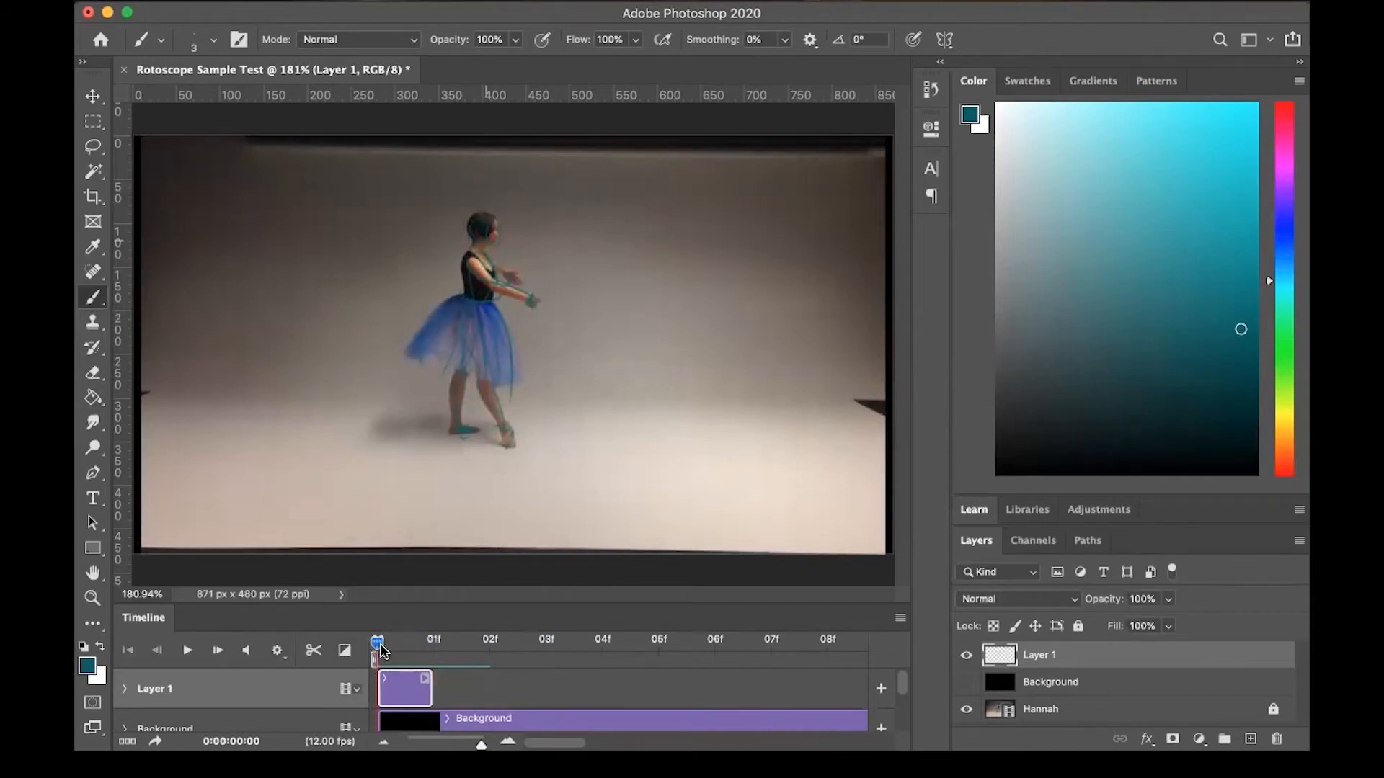
# - Trace the dancer on a new layer starting at frame 1 and trim its clip to a single frame
pyautogui.moveTo(379, 643); pyautogui.dragTo(416, 629)
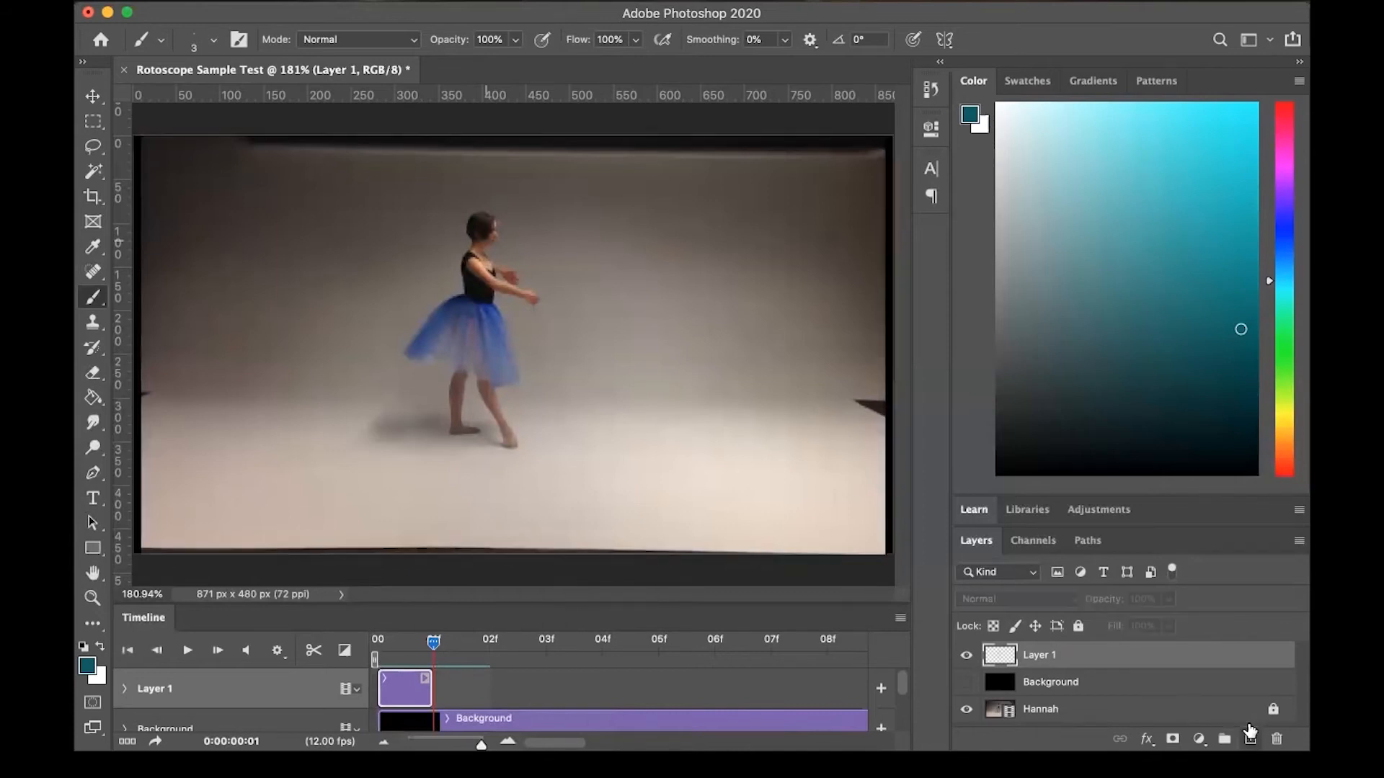
pyautogui.click(1250, 736)
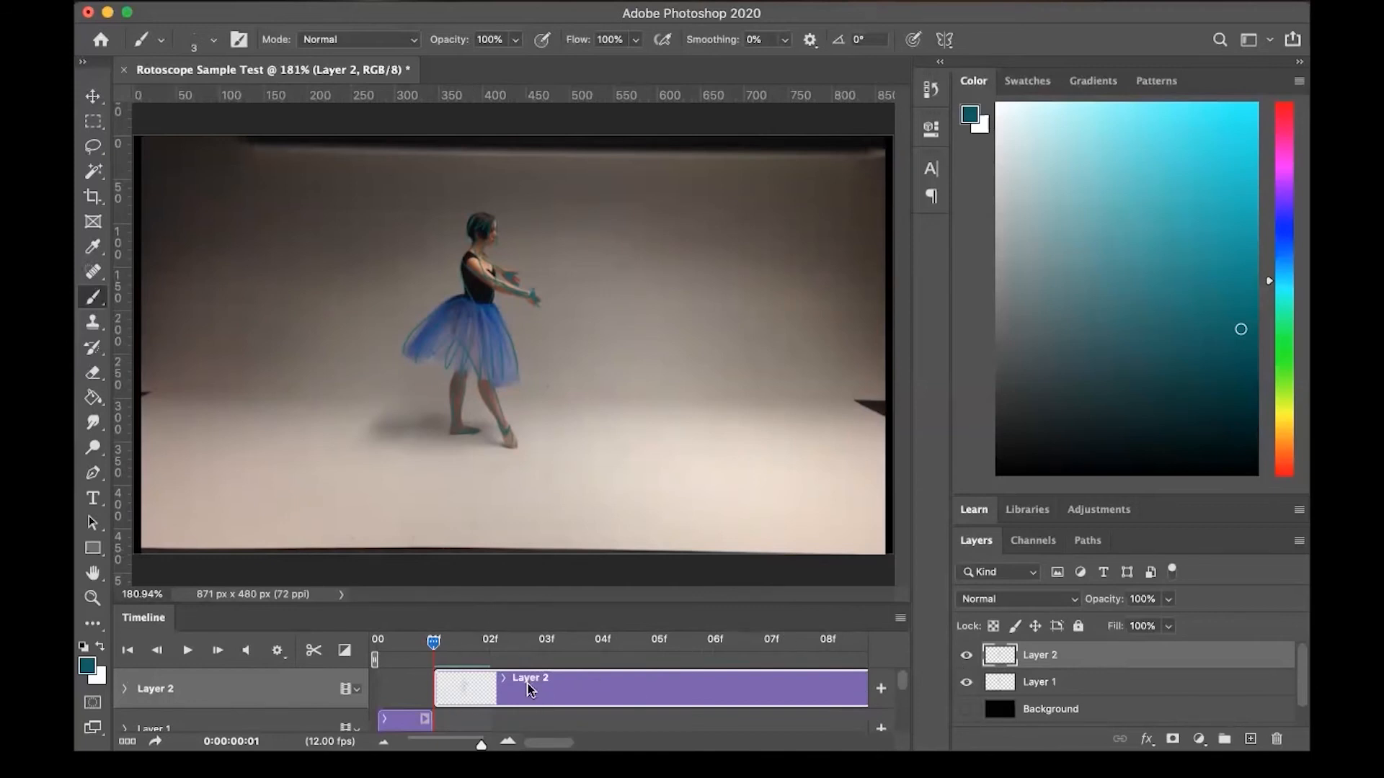
pyautogui.moveTo(477, 735); pyautogui.dragTo(438, 736)
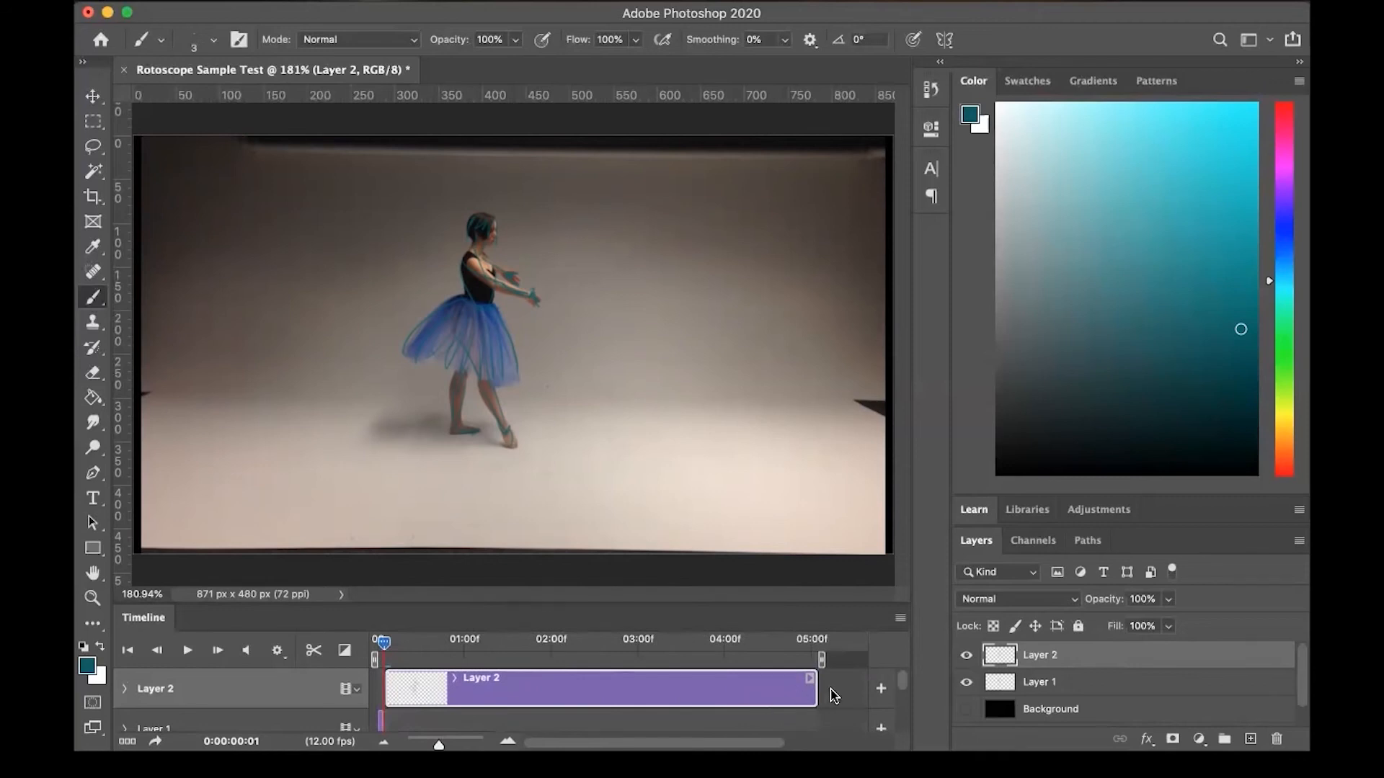
pyautogui.moveTo(816, 688); pyautogui.dragTo(388, 671)
# - Add a layer at frame 2, trim its clip to one frame, and trace the dancer's figure on it
pyautogui.click(390, 637)
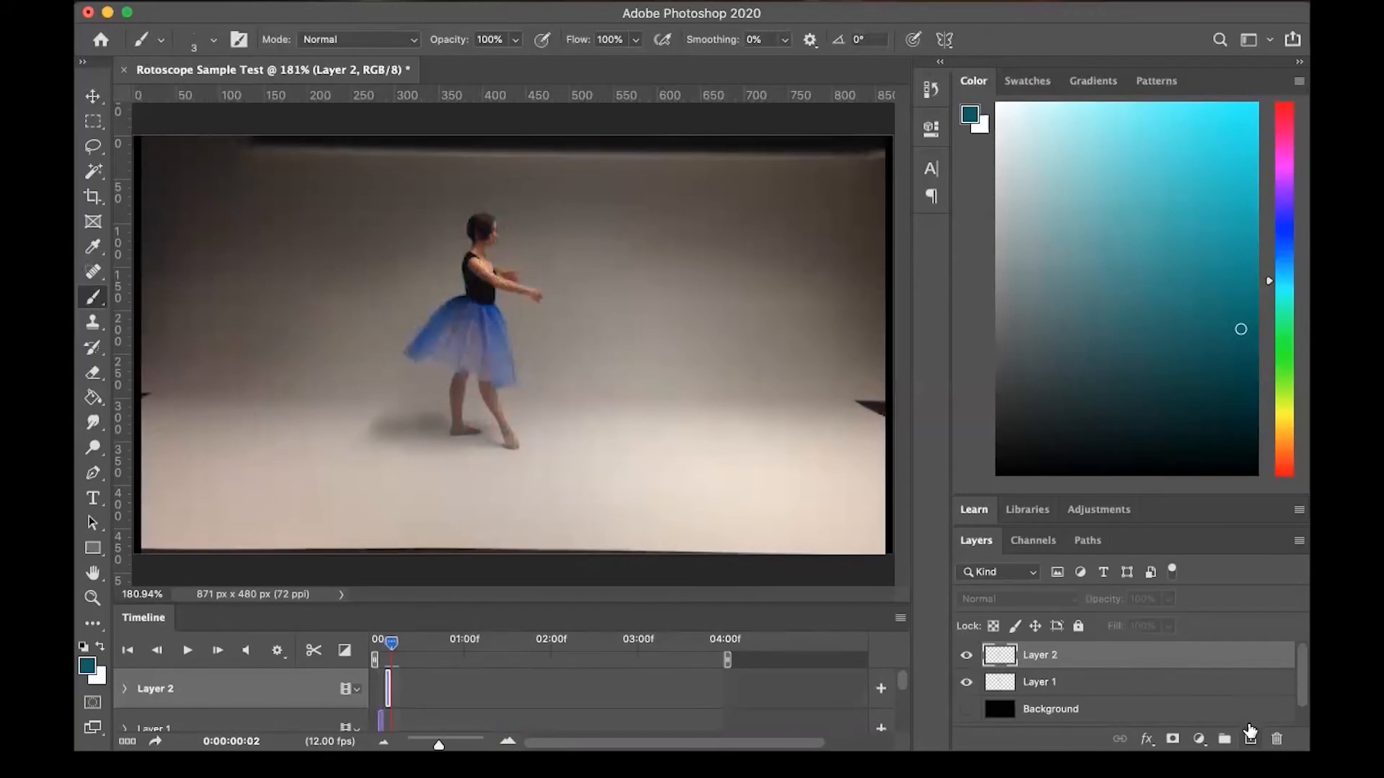
pyautogui.click(1249, 731)
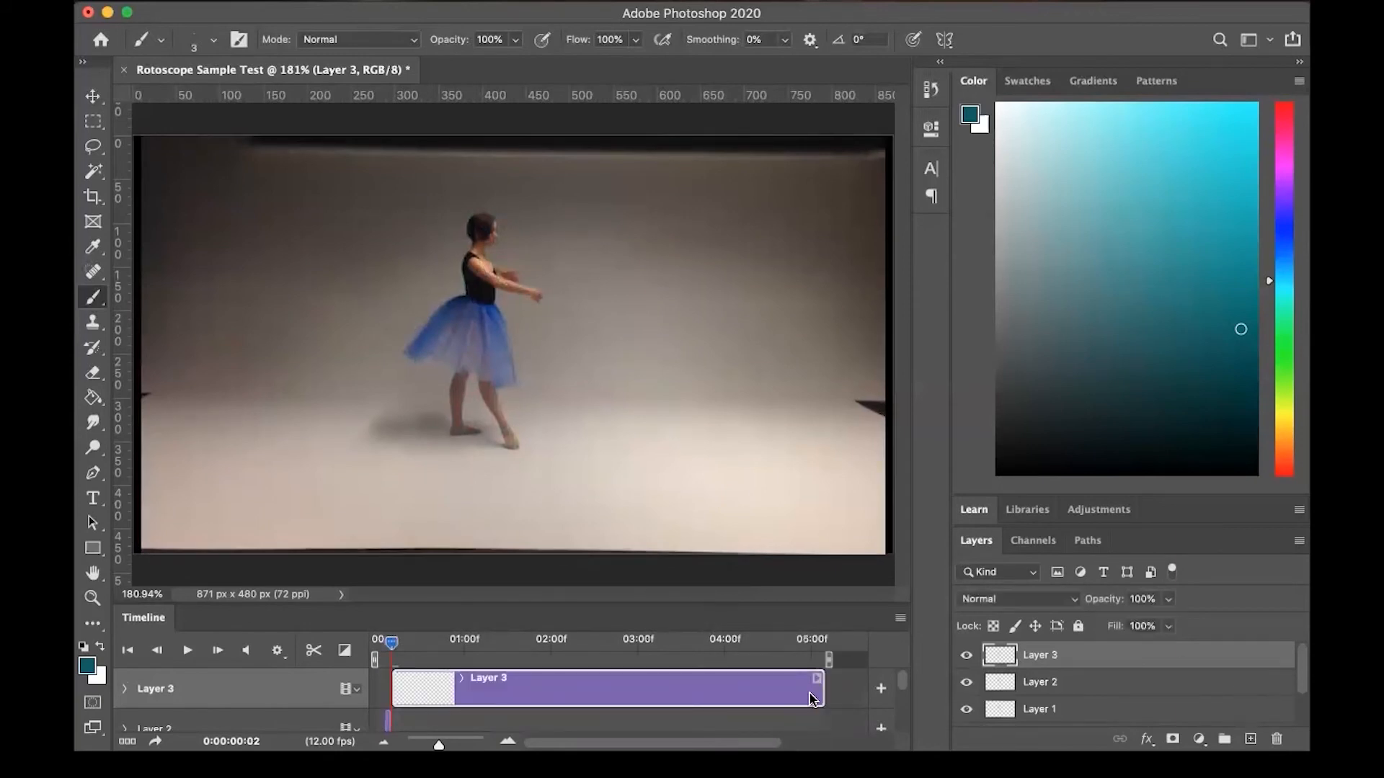
pyautogui.moveTo(822, 683); pyautogui.dragTo(395, 655)
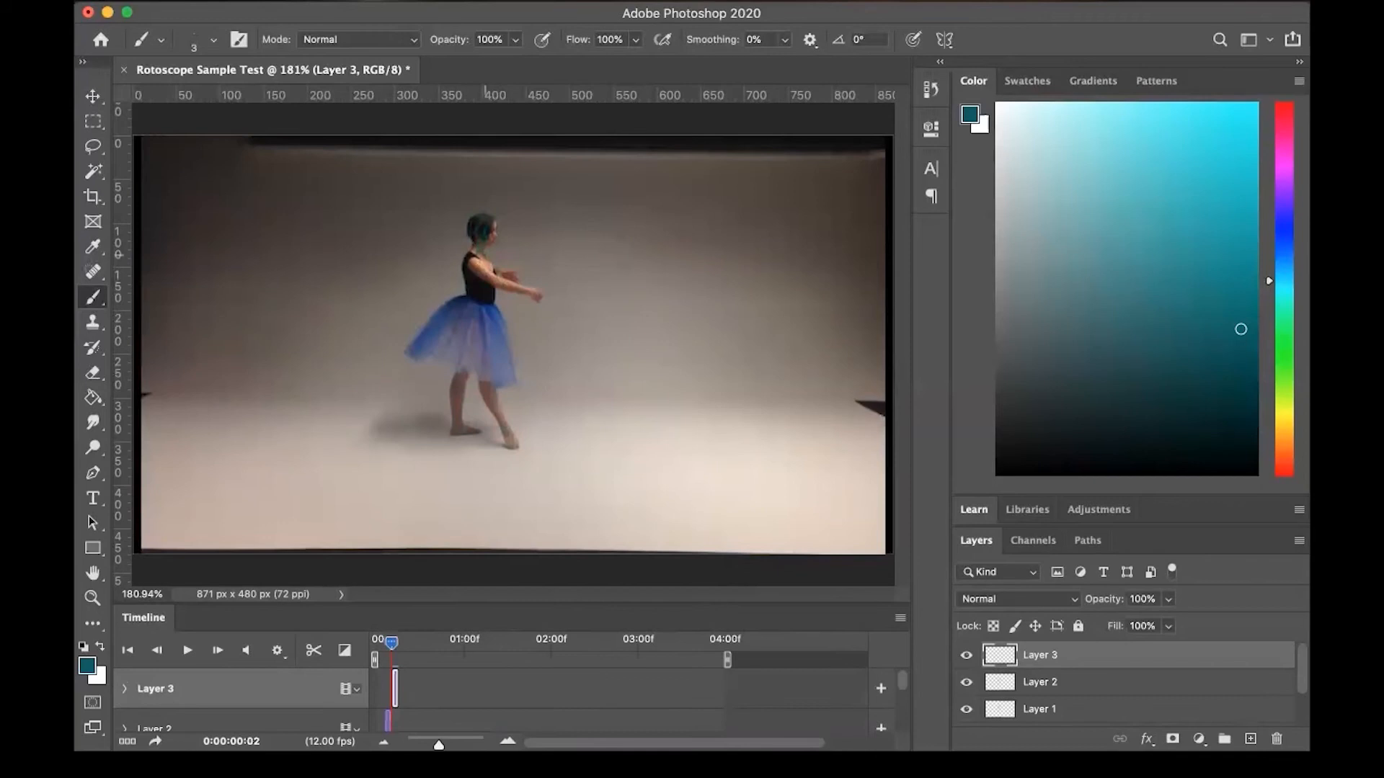
pyautogui.moveTo(482, 259); pyautogui.dragTo(510, 286)
pyautogui.moveTo(500, 339); pyautogui.dragTo(513, 373)
# - Add a layer at frame 3 and trace the dancer's arms and legs on it
pyautogui.press('Right')
pyautogui.press('alt+shift+super+n')
pyautogui.moveTo(508, 279); pyautogui.dragTo(541, 292)
pyautogui.moveTo(497, 400); pyautogui.dragTo(519, 448)
# - Add a one-frame layer at frame 4 and trace the dancer's head, skirt and legs
pyautogui.press('Right')
pyautogui.press('alt+shift+super+n')
pyautogui.moveTo(836, 688); pyautogui.dragTo(413, 688)
pyautogui.moveTo(487, 221); pyautogui.dragTo(485, 241)
pyautogui.moveTo(509, 340); pyautogui.dragTo(516, 377)
pyautogui.moveTo(499, 397); pyautogui.dragTo(518, 448)
# - Add a one-frame layer at frame 5 and trace the dancer's arms, skirt and front leg
pyautogui.press('Right')
pyautogui.press('alt+shift+super+n')
pyautogui.moveTo(844, 688); pyautogui.dragTo(420, 689)
pyautogui.moveTo(490, 261); pyautogui.dragTo(549, 294)
pyautogui.moveTo(478, 358); pyautogui.dragTo(480, 378)
pyautogui.moveTo(501, 392); pyautogui.dragTo(512, 430)
# - Add a one-frame layer at frame 6 and trace the dancer's torso, arms, head and skirt
pyautogui.press('Right')
pyautogui.press('alt+shift+super+n')
pyautogui.moveTo(851, 688); pyautogui.dragTo(425, 689)
pyautogui.moveTo(477, 268); pyautogui.dragTo(496, 302)
pyautogui.moveTo(508, 277); pyautogui.dragTo(542, 287)
pyautogui.moveTo(477, 231)
pyautogui.mouseDown()
pyautogui.moveTo(490, 241)
pyautogui.moveTo(477, 303)
pyautogui.moveTo(526, 374)
pyautogui.mouseUp()
# - Add a layer at frame 7, trace the dancer's front leg, and trim the clip to one frame
pyautogui.press('Right')
pyautogui.press('alt+shift+super+n')
pyautogui.moveTo(513, 402); pyautogui.dragTo(528, 448)
pyautogui.moveTo(860, 688); pyautogui.dragTo(434, 688)
# - Add tracing layers for frames 8 and 9, trim the frame 9 clip to one frame, and outline the dancer
pyautogui.press('Right')
pyautogui.press('alt+shift+super+n')
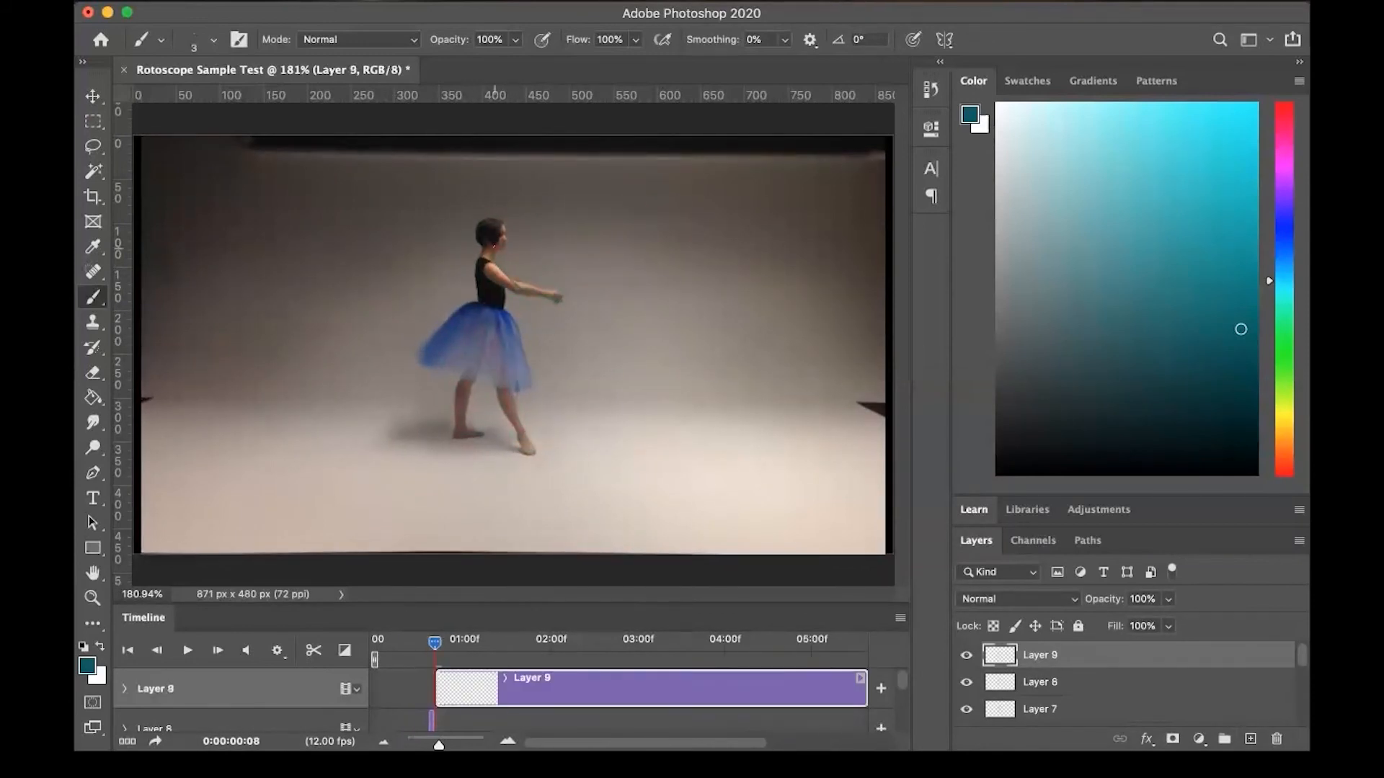
pyautogui.click(1250, 739)
pyautogui.moveTo(555, 604); pyautogui.dragTo(555, 542)
pyautogui.press('Right')
pyautogui.moveTo(863, 626); pyautogui.dragTo(448, 626)
pyautogui.moveTo(495, 237); pyautogui.dragTo(514, 253)
pyautogui.moveTo(499, 201); pyautogui.dragTo(489, 215)
pyautogui.moveTo(454, 285); pyautogui.dragTo(424, 320)
pyautogui.moveTo(474, 365)
pyautogui.mouseDown()
pyautogui.moveTo(469, 386)
pyautogui.moveTo(534, 418)
pyautogui.mouseUp()
# - Add new layers at frames 10 and 11 and trim each clip to a single frame
pyautogui.press('Right')
pyautogui.press('alt+shift+super+n')
pyautogui.moveTo(800, 626); pyautogui.dragTo(457, 581)
pyautogui.press('alt+shift+super+n')
pyautogui.moveTo(863, 626); pyautogui.dragTo(463, 626)
# - Add a layer at 0:00:01:00, trace the dancer's skirt and front leg, and trim the clip to one frame
pyautogui.press('Right')
pyautogui.press('alt+shift+super+n')
pyautogui.moveTo(533, 307)
pyautogui.mouseDown()
pyautogui.moveTo(553, 353)
pyautogui.moveTo(548, 426)
pyautogui.mouseUp()
pyautogui.moveTo(863, 626); pyautogui.dragTo(470, 626)
# - Add a layer at 0:00:01:01, trace the dancer's arms and front leg, and trim the clip to one frame
pyautogui.press('Right')
pyautogui.press('alt+shift+super+n')
pyautogui.moveTo(510, 245); pyautogui.dragTo(552, 277)
pyautogui.moveTo(531, 328)
pyautogui.mouseDown()
pyautogui.moveTo(550, 362)
pyautogui.moveTo(548, 433)
pyautogui.mouseUp()
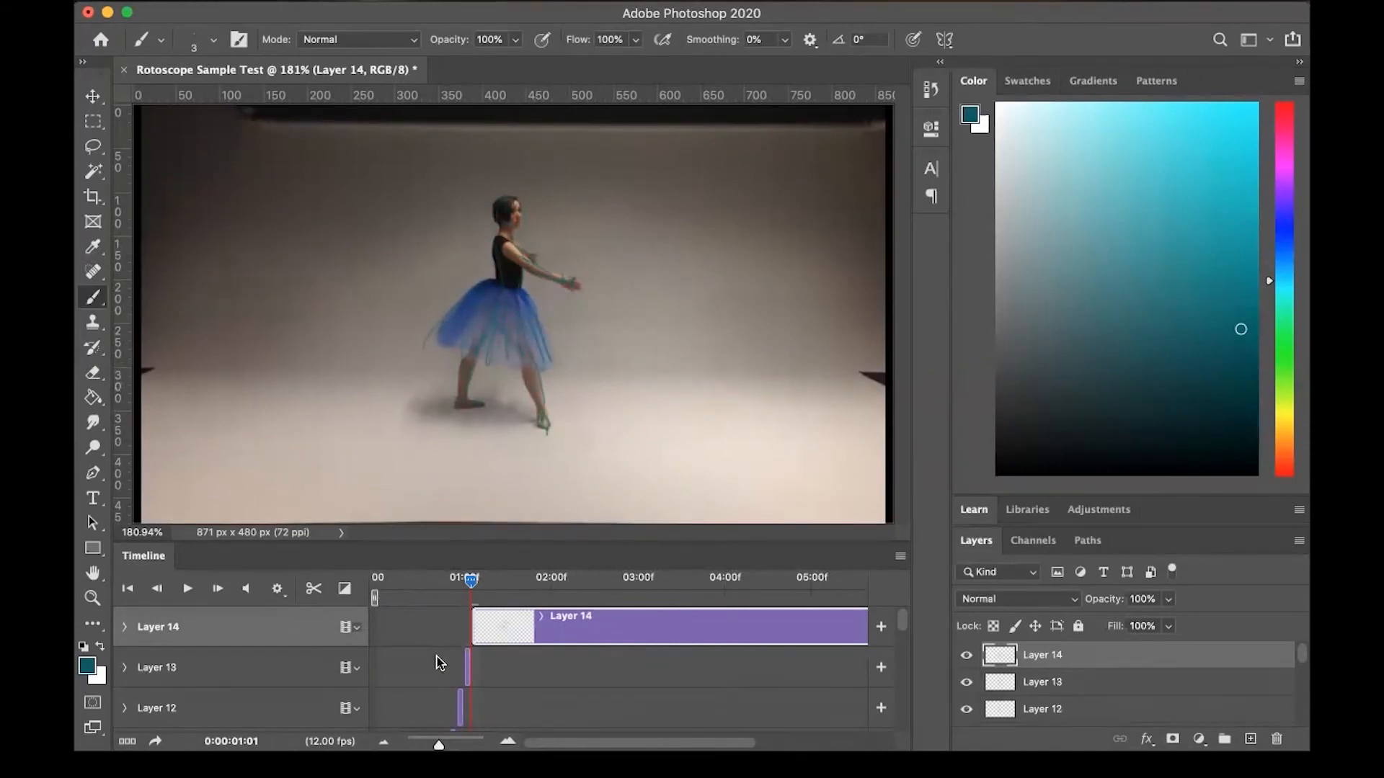
pyautogui.moveTo(863, 626); pyautogui.dragTo(477, 626)
# - Add a one-frame layer at 0:00:01:02 and trace the dancer's arms, skirt and front leg
pyautogui.click(1250, 738)
pyautogui.press('Right')
pyautogui.moveTo(434, 745); pyautogui.dragTo(465, 745)
pyautogui.moveTo(514, 247)
pyautogui.mouseDown()
pyautogui.moveTo(549, 295)
pyautogui.moveTo(555, 259)
pyautogui.mouseUp()
pyautogui.moveTo(541, 310)
pyautogui.mouseDown()
pyautogui.moveTo(563, 366)
pyautogui.moveTo(550, 420)
pyautogui.mouseUp()
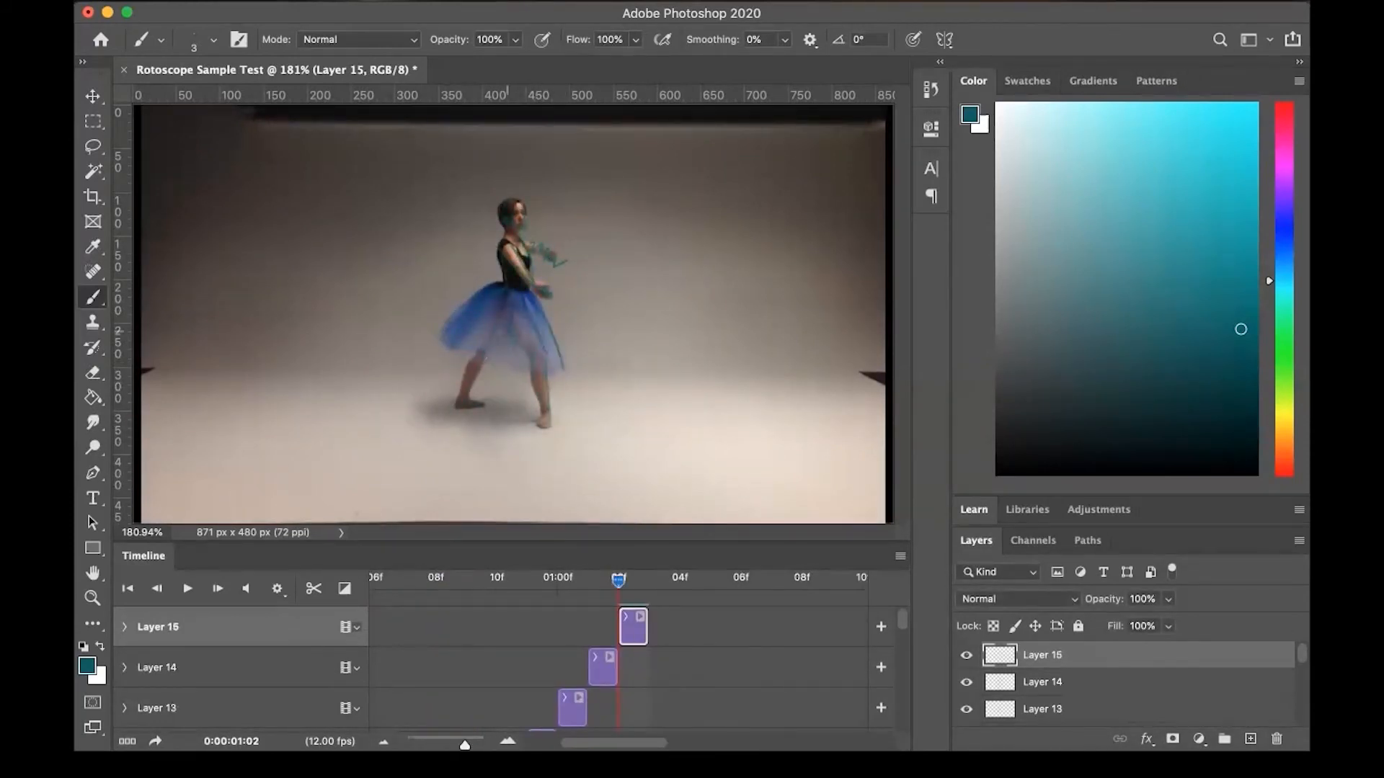
# - Add a layer at 0:00:01:03, trace the dancer's standing leg, and trim the clip to one frame
pyautogui.press('Right')
pyautogui.press('alt+shift+super+n')
pyautogui.moveTo(541, 335); pyautogui.dragTo(549, 425)
pyautogui.moveTo(465, 744); pyautogui.dragTo(431, 744)
pyautogui.moveTo(661, 626); pyautogui.dragTo(438, 626)
# - Add a layer at 0:00:01:04, trace the dancer's outstretched arms and standing leg, and trim the clip to one frame
pyautogui.press('Right')
pyautogui.press('alt+shift+super+n')
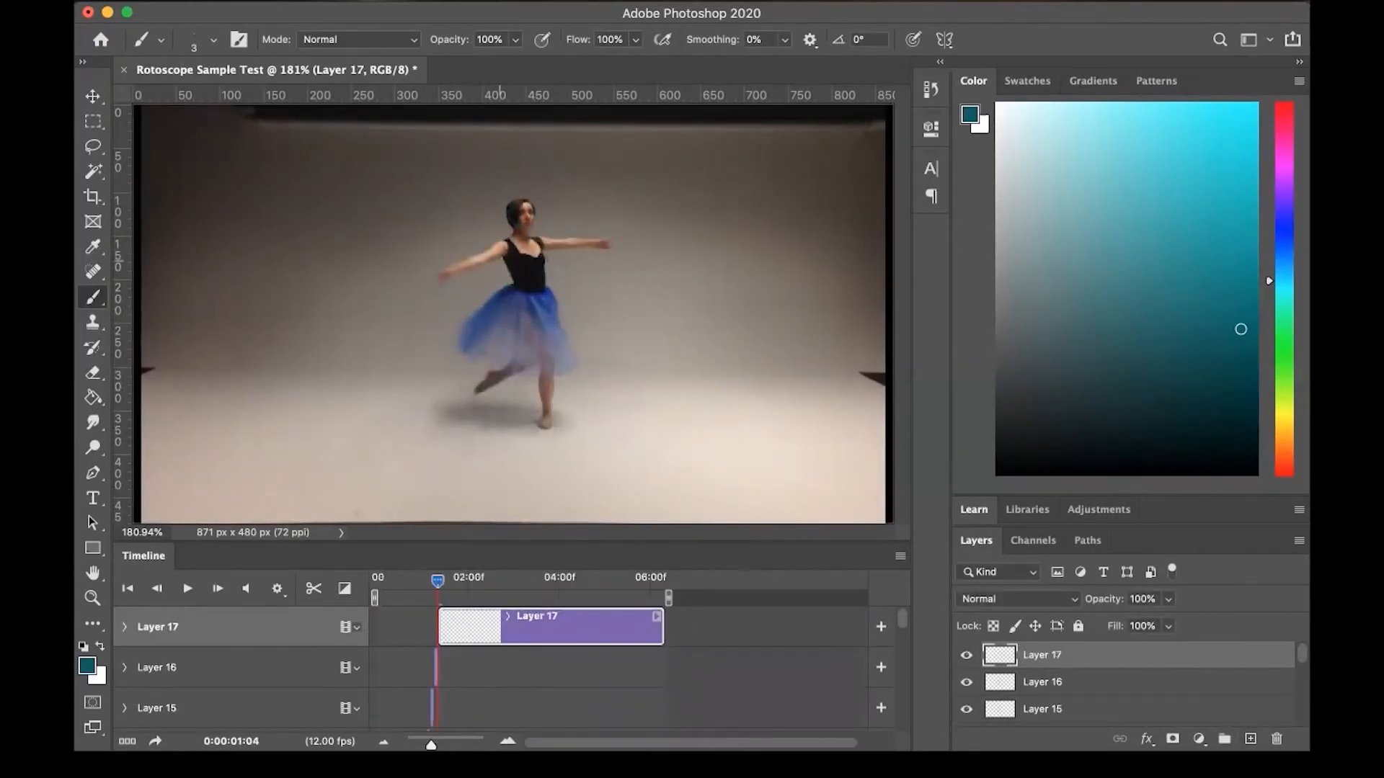
pyautogui.moveTo(499, 249); pyautogui.dragTo(432, 278)
pyautogui.moveTo(544, 237); pyautogui.dragTo(583, 239)
pyautogui.moveTo(549, 385); pyautogui.dragTo(550, 402)
pyautogui.moveTo(661, 626); pyautogui.dragTo(441, 627)
# - Add a layer at 0:00:01:05, trace the dancer's arms, neckline and raised leg, and trim the clip to one frame
pyautogui.press('Right')
pyautogui.press('alt+shift+super+n')
pyautogui.moveTo(557, 241); pyautogui.dragTo(610, 232)
pyautogui.moveTo(535, 377); pyautogui.dragTo(501, 397)
pyautogui.moveTo(486, 246); pyautogui.dragTo(440, 261)
pyautogui.moveTo(521, 242); pyautogui.dragTo(540, 256)
pyautogui.moveTo(662, 626); pyautogui.dragTo(445, 627)
# - Add a layer at 0:00:01:06, trace the dancer's skirt and bent leg, and trim the clip to one frame
pyautogui.press('Right')
pyautogui.press('alt+shift+super+n')
pyautogui.moveTo(566, 285); pyautogui.dragTo(601, 328)
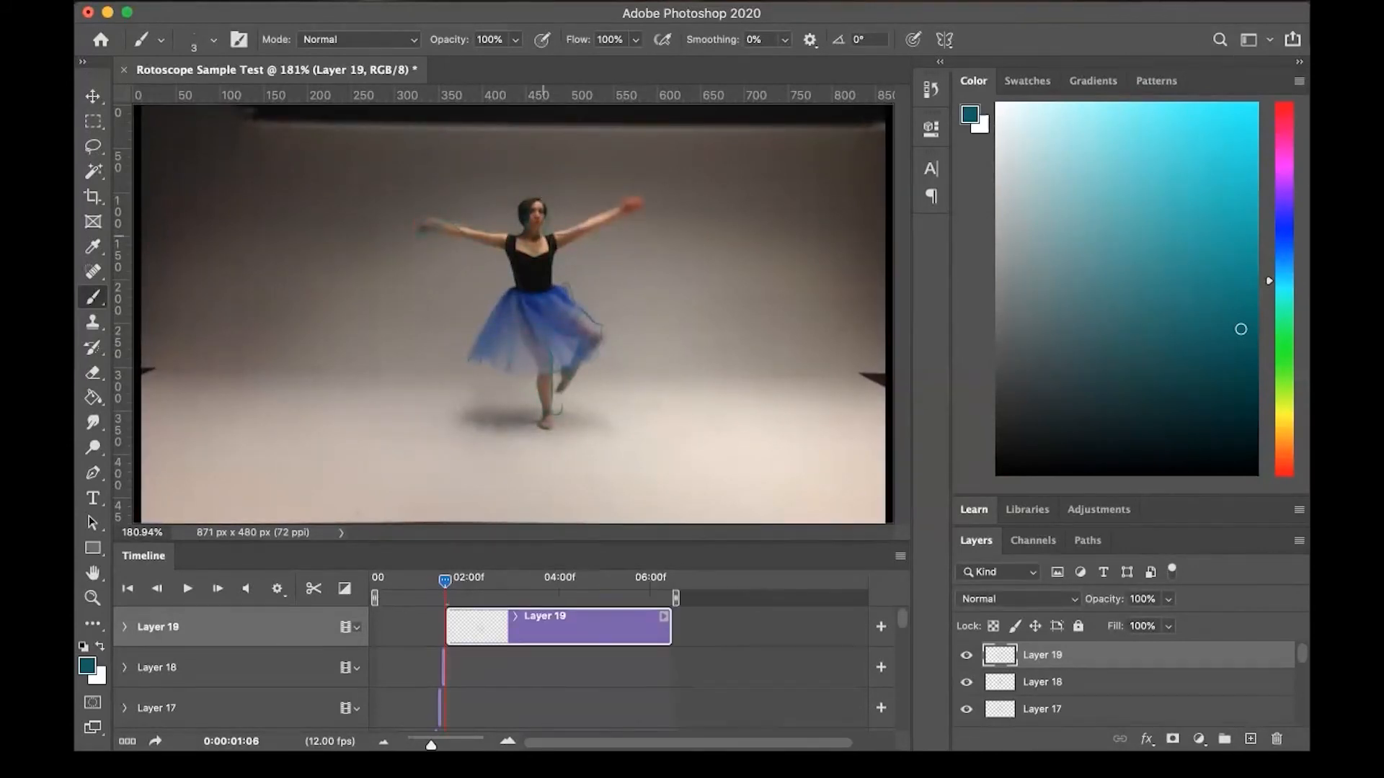
pyautogui.moveTo(663, 627); pyautogui.dragTo(445, 626)
# - Add a one-frame layer at 0:00:01:07 and trace the dancer's skirt and raised arm
pyautogui.press('Right')
pyautogui.press('alt+shift+super+n')
pyautogui.moveTo(669, 626); pyautogui.dragTo(414, 618)
pyautogui.moveTo(576, 292)
pyautogui.mouseDown()
pyautogui.moveTo(598, 310)
pyautogui.moveTo(569, 383)
pyautogui.mouseUp()
pyautogui.moveTo(497, 220); pyautogui.dragTo(448, 198)
# - Add new layers at 0:00:01:08 and 0:00:01:09 and trim the latter's clip to one frame
pyautogui.press('alt+shift+super+n')
pyautogui.moveTo(432, 738)
pyautogui.mouseDown()
pyautogui.moveTo(466, 743)
pyautogui.moveTo(432, 743)
pyautogui.mouseUp()
pyautogui.press('Right')
pyautogui.press('Right')
pyautogui.press('alt+shift+super+n')
pyautogui.moveTo(771, 626); pyautogui.dragTo(482, 627)
# - Add a new layer at 0:00:01:10 and trim its clip to a single frame
pyautogui.press('Right')
pyautogui.press('alt+shift+super+n')
pyautogui.moveTo(710, 627); pyautogui.dragTo(470, 626)
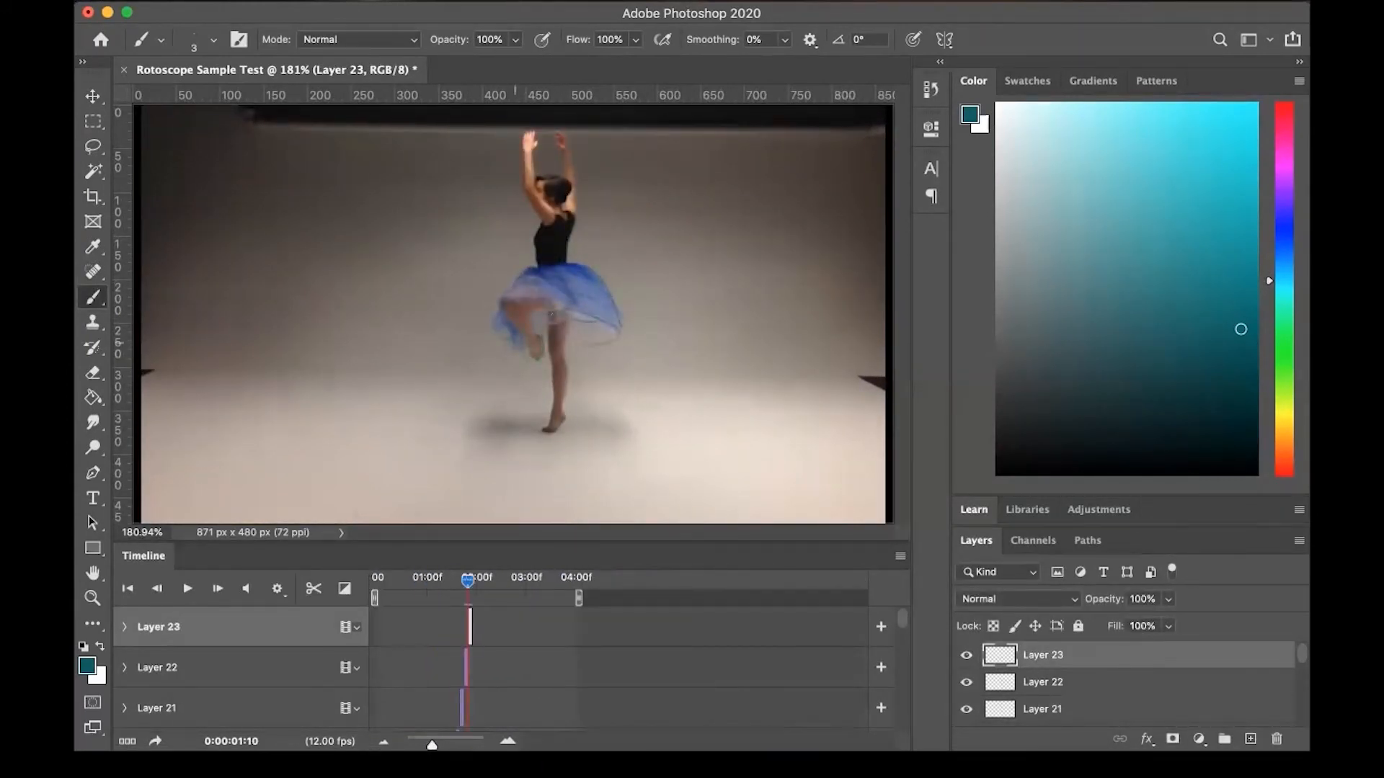
# - Add new layers at 0:00:01:11 and 0:00:02:00 and trim each clip to a single frame
pyautogui.press('Right')
pyautogui.press('alt+shift+super+n')
pyautogui.moveTo(720, 626); pyautogui.dragTo(474, 626)
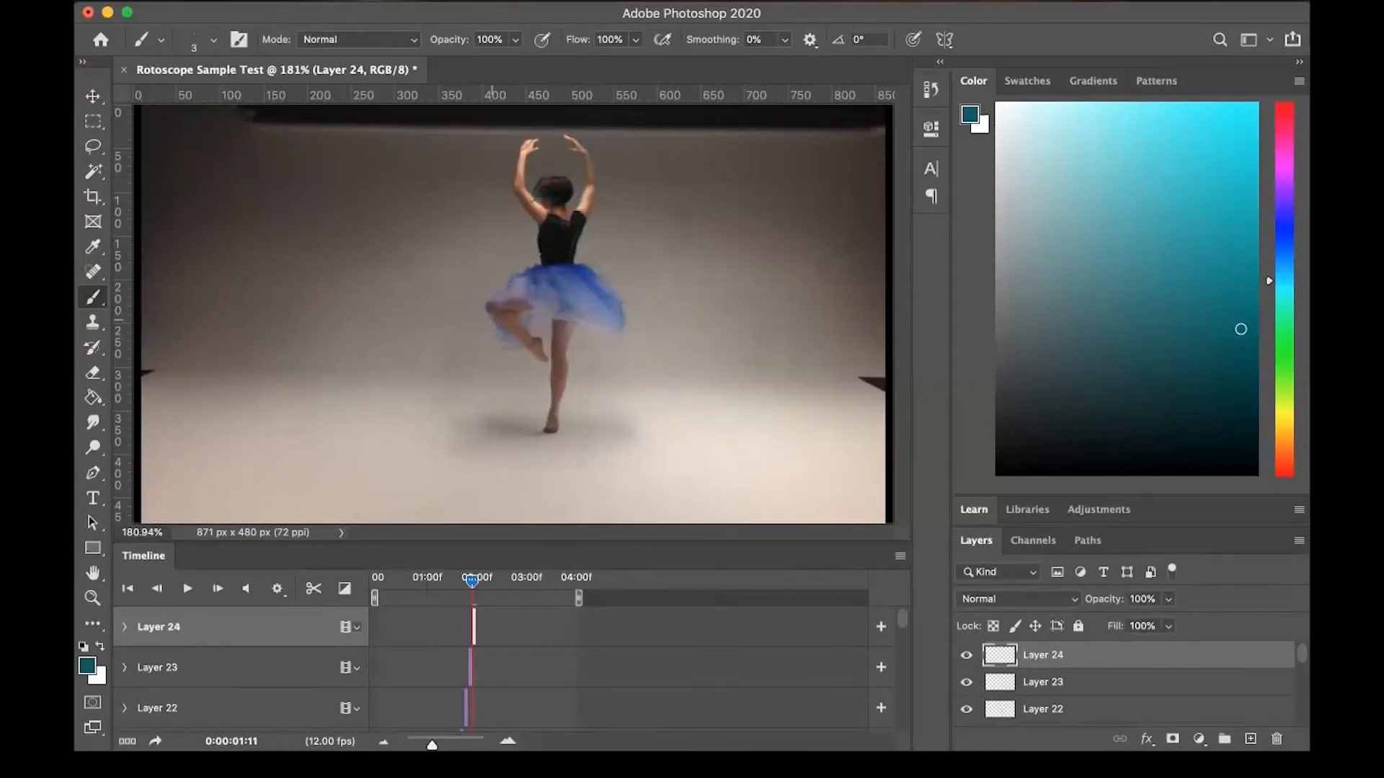
pyautogui.press('Right')
pyautogui.press('alt+shift+super+n')
pyautogui.moveTo(721, 627); pyautogui.dragTo(479, 626)
# - Add new layers at 0:00:02:01 and 0:00:02:02 and trim the latter's clip to one frame
pyautogui.press('Right')
pyautogui.press('alt+shift+super+n')
pyautogui.press('Right')
pyautogui.press('alt+shift+super+n')
pyautogui.moveTo(730, 626); pyautogui.dragTo(493, 626)
# - Add a one-frame layer at 0:00:02:03 and another new layer at 0:00:02:04
pyautogui.press('Right')
pyautogui.press('alt+shift+super+n')
pyautogui.moveTo(732, 627); pyautogui.dragTo(493, 626)
pyautogui.press('Right')
pyautogui.press('alt+shift+super+n')
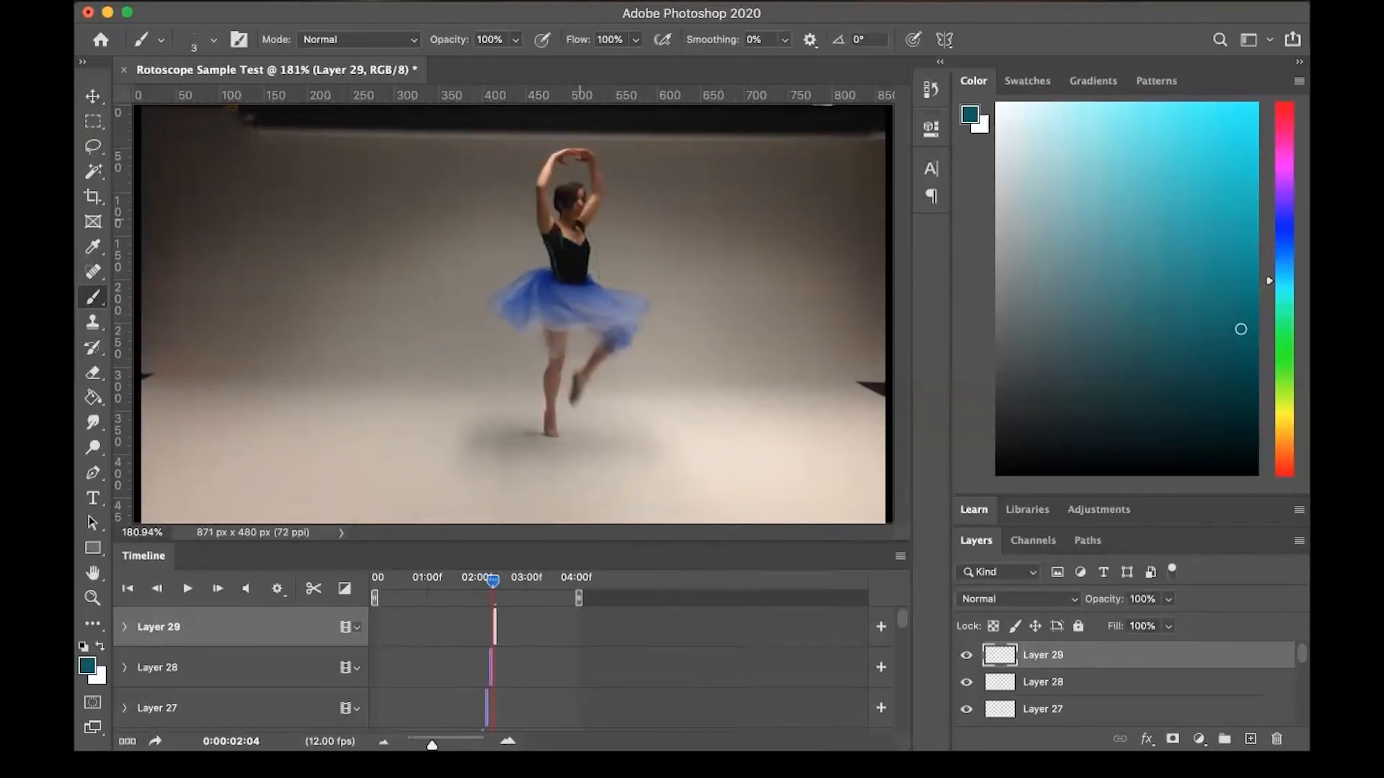
# - Add new tracing layers at frames 0:00:02:05, 0:00:02:06 and 0:00:02:07
pyautogui.press('Right')
pyautogui.press('alt+shift+super+n')
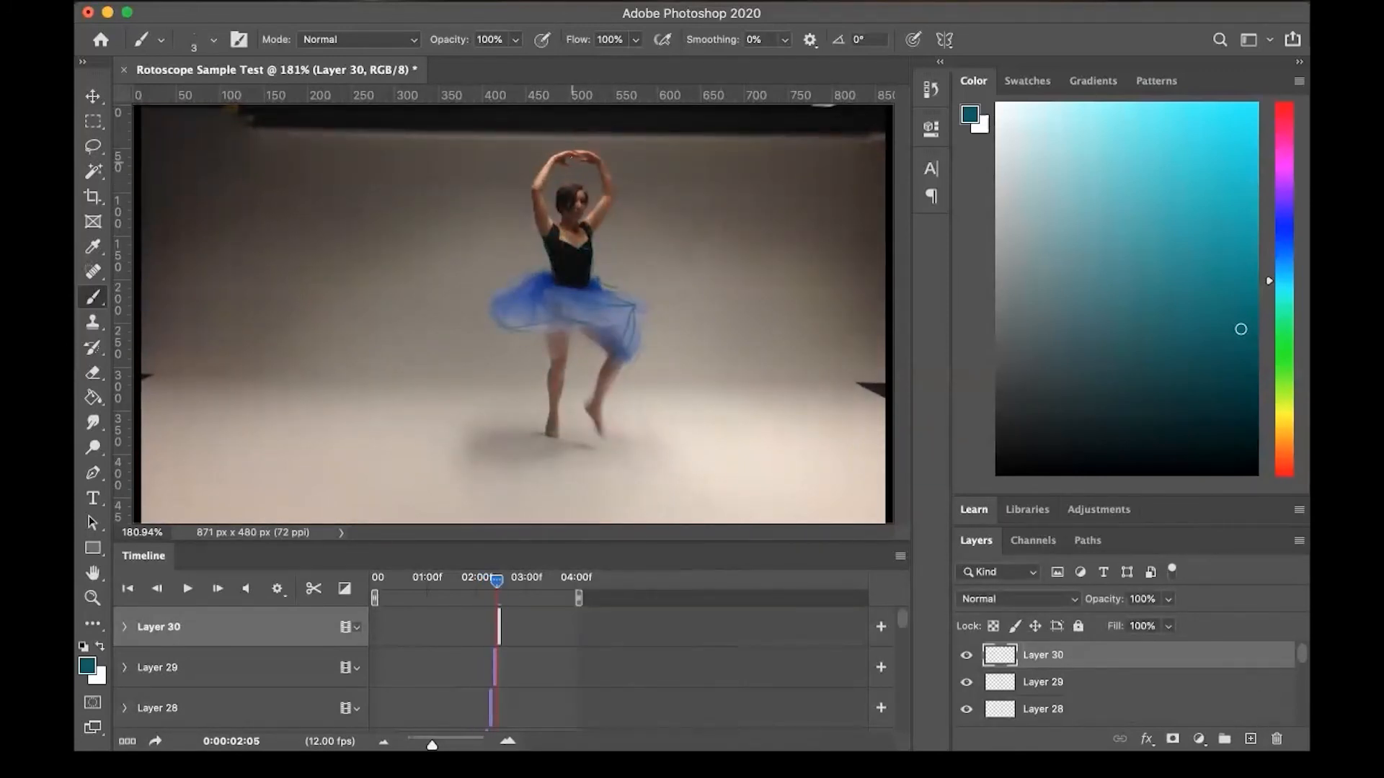
pyautogui.press('Right')
pyautogui.press('alt+shift+super+n')
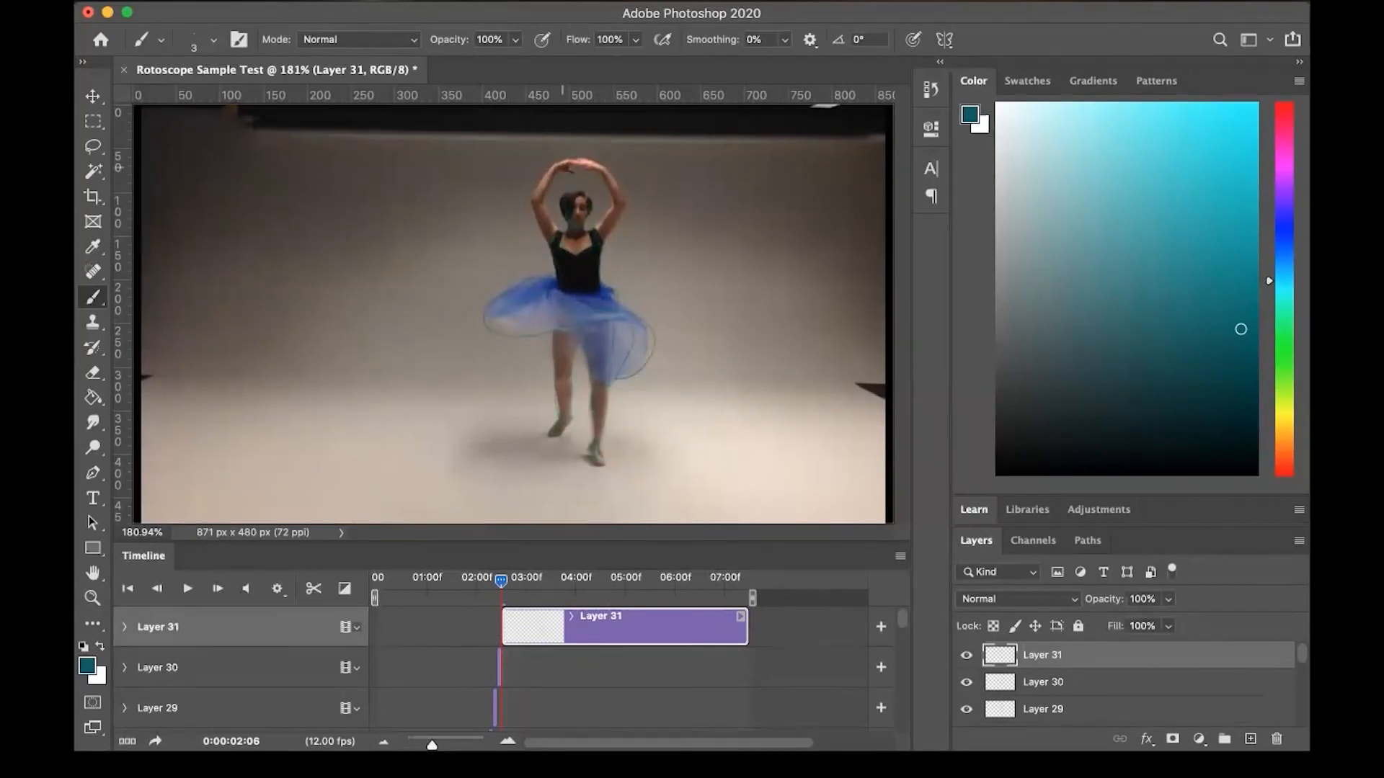
pyautogui.press('Right')
pyautogui.press('alt+shift+super+n')
# - Add new tracing layers at frames 0:00:02:08, 0:00:02:09, 0:00:02:10 and 0:00:02:11
pyautogui.press('Right')
pyautogui.press('alt+shift+super+n')
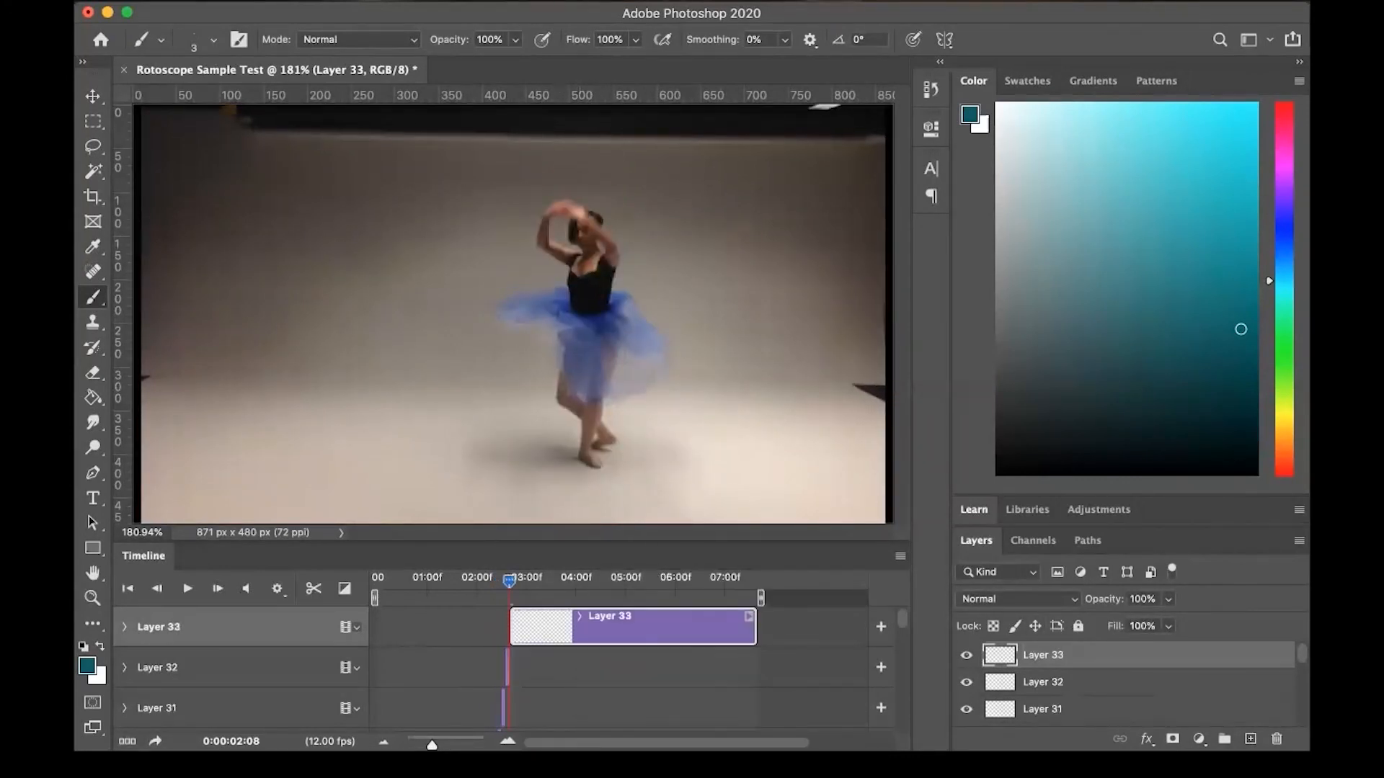
pyautogui.press('Right')
pyautogui.press('alt+shift+super+n')
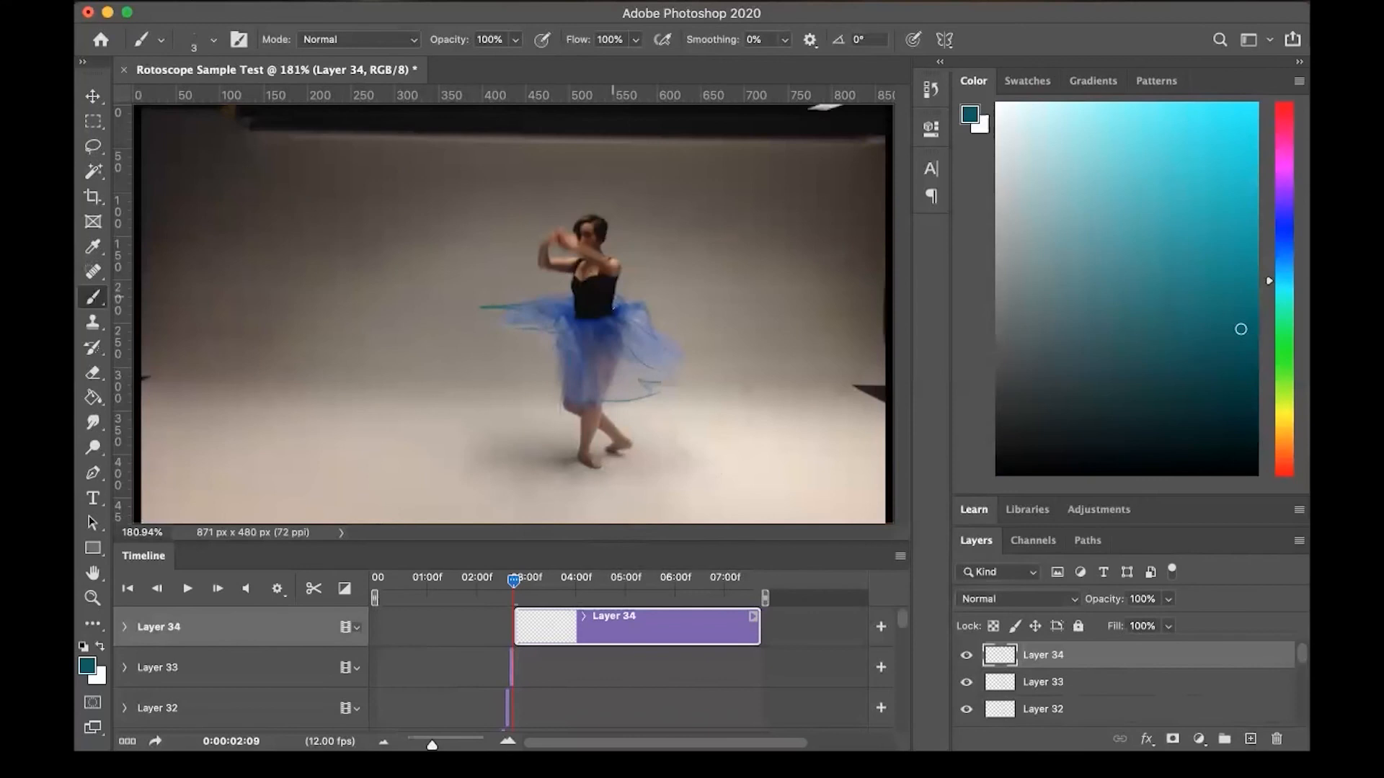
pyautogui.press('Right')
pyautogui.press('alt+shift+super+n')
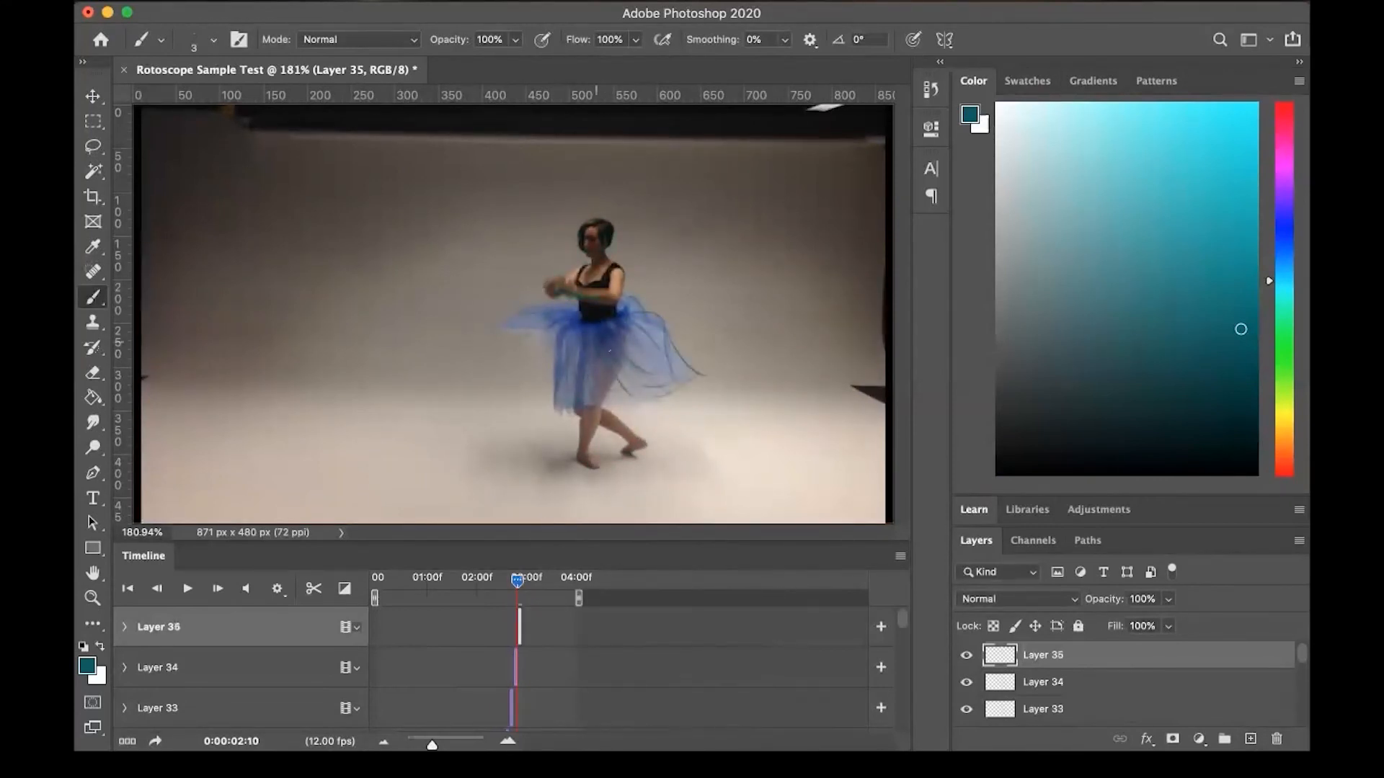
pyautogui.press('Right')
pyautogui.press('alt+shift+super+n')
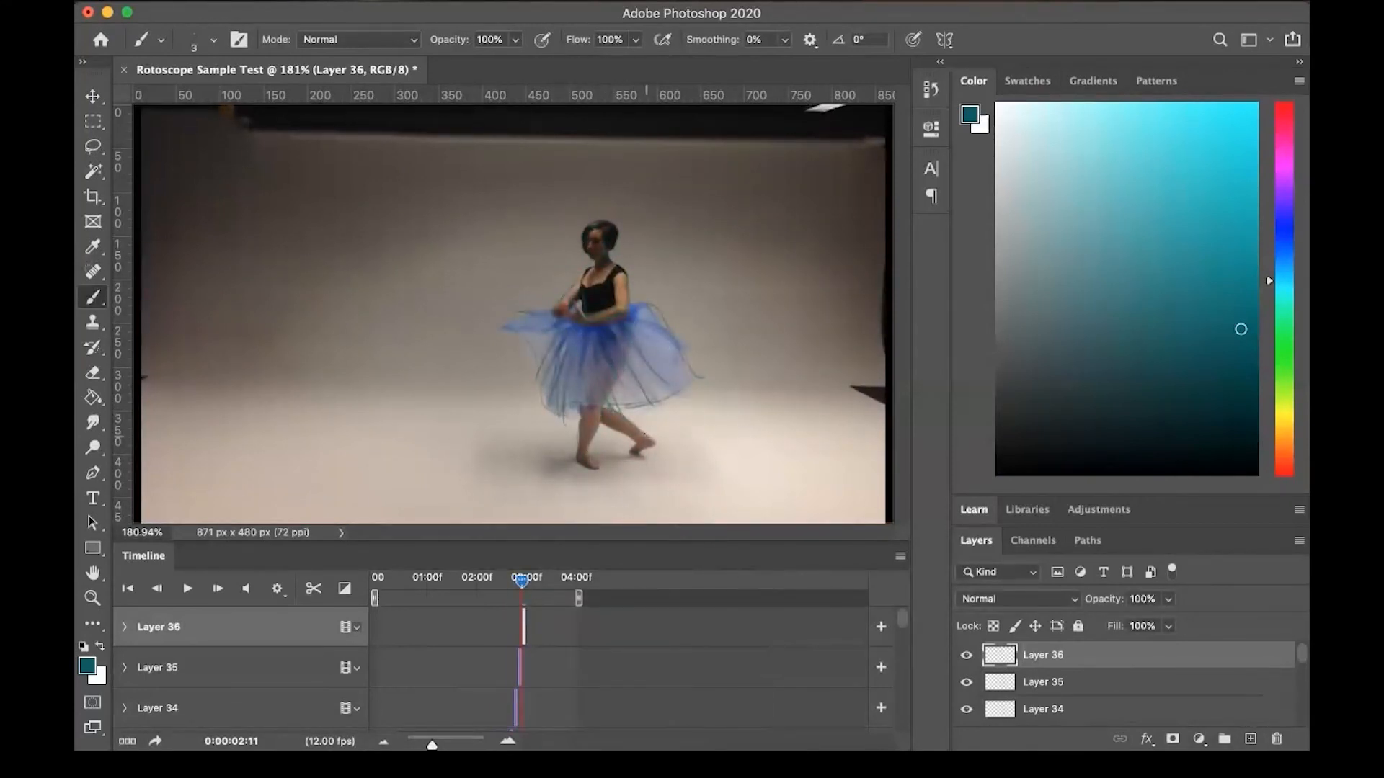
# - Add a new layer at 0:00:03:00 and trace the edges and hem of the dancer's skirt
pyautogui.press('Right')
pyautogui.press('alt+shift+super+n')
pyautogui.moveTo(557, 315); pyautogui.dragTo(521, 325)
pyautogui.moveTo(530, 346); pyautogui.dragTo(534, 378)
pyautogui.moveTo(527, 343); pyautogui.dragTo(562, 347)
pyautogui.moveTo(629, 398); pyautogui.dragTo(675, 410)
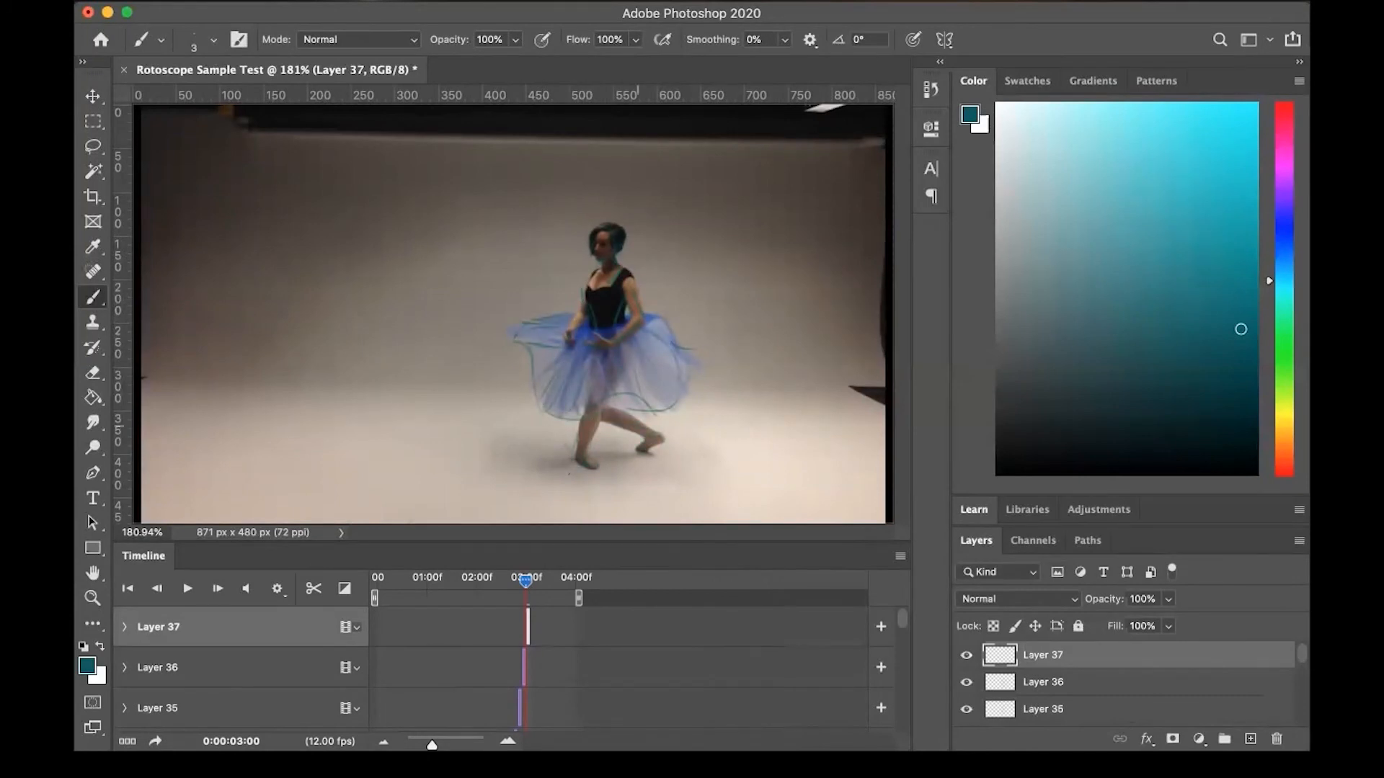
# - Add new layers at 0:00:03:01 and 0:00:03:02 and trace the dancer's skirt hem and foot on the latter
pyautogui.press('Right')
pyautogui.press('alt+shift+super+n')
pyautogui.press('alt+shift+super+n')
pyautogui.press('Right')
pyautogui.moveTo(648, 413); pyautogui.dragTo(687, 397)
pyautogui.moveTo(560, 408); pyautogui.dragTo(576, 414)
pyautogui.moveTo(673, 452); pyautogui.dragTo(652, 442)
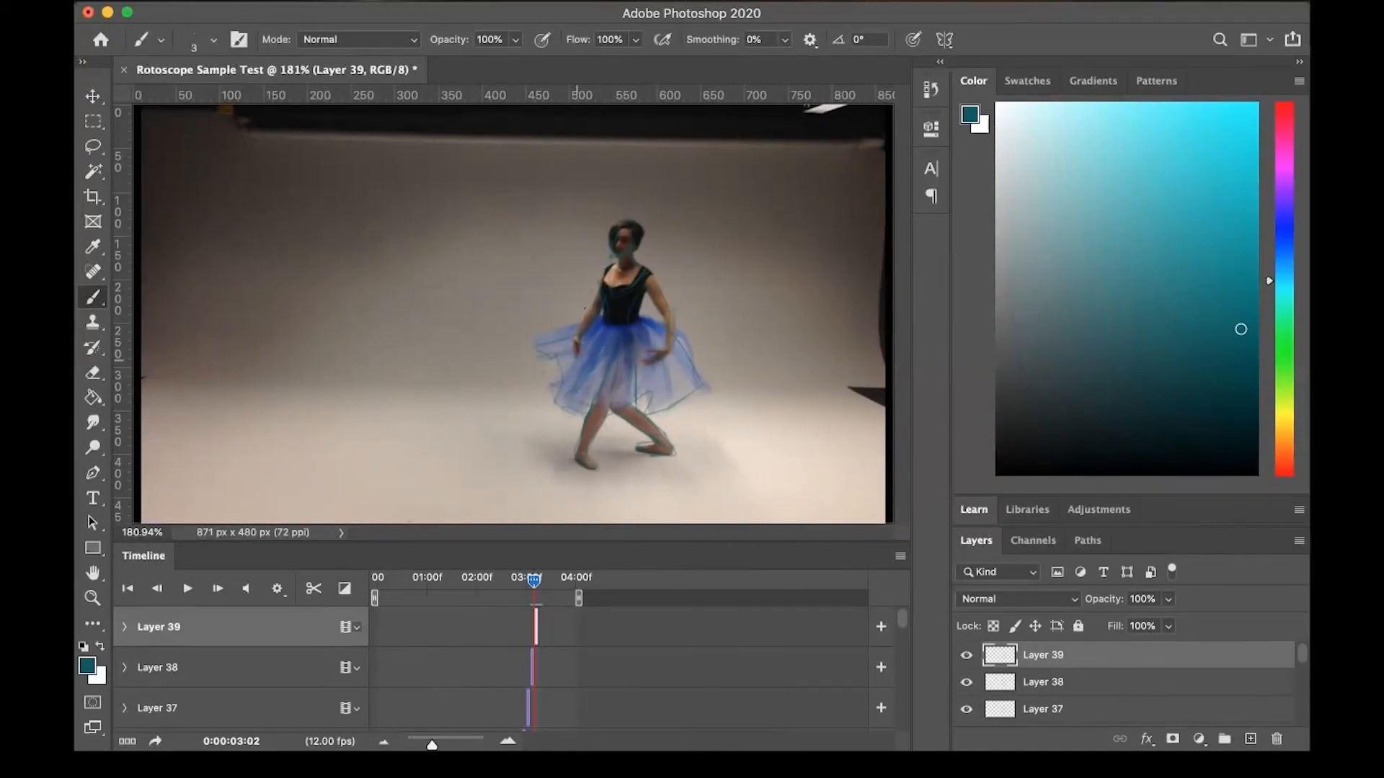
# - Add new tracing layers at frames 0:00:03:03, 0:00:03:04 and 0:00:03:05
pyautogui.press('alt+shift+super+n')
pyautogui.press('Right')
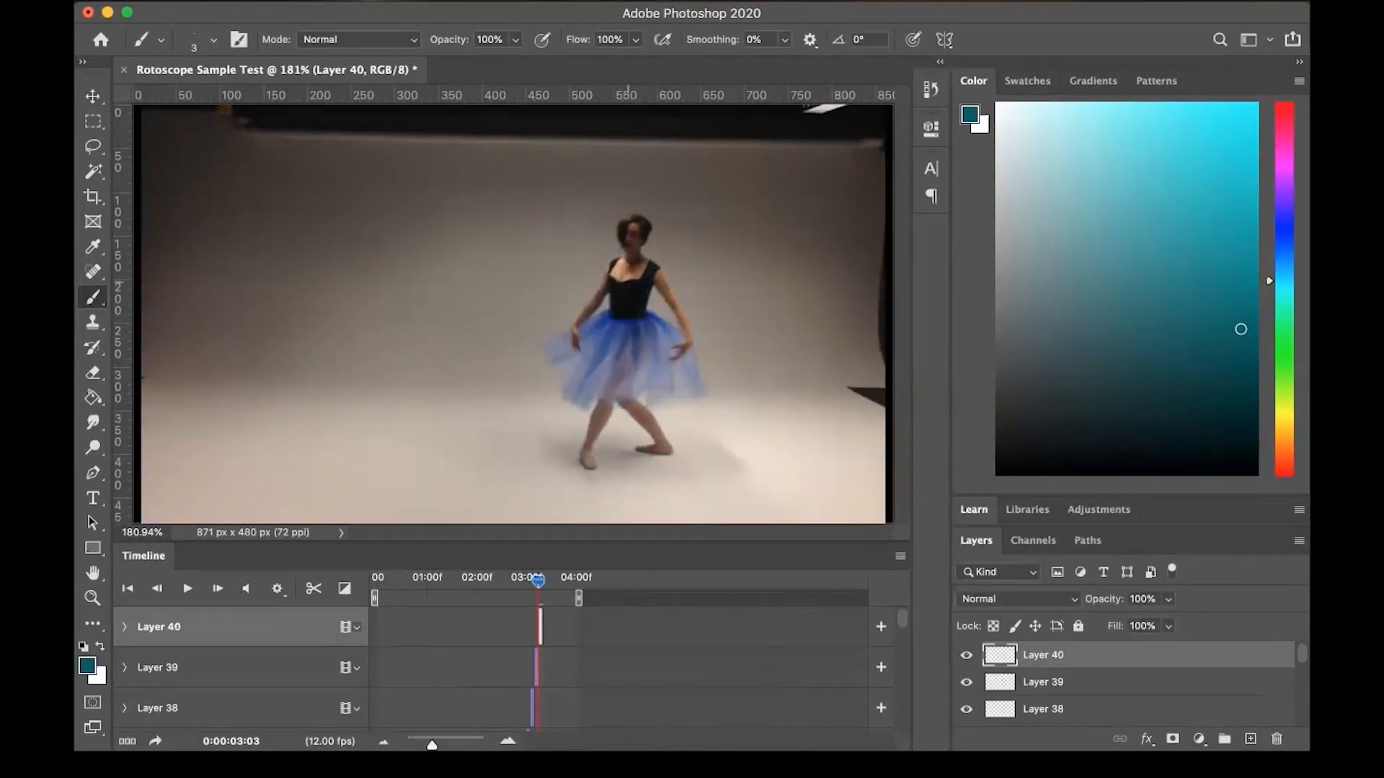
pyautogui.press('alt+shift+super+n')
pyautogui.press('Right')
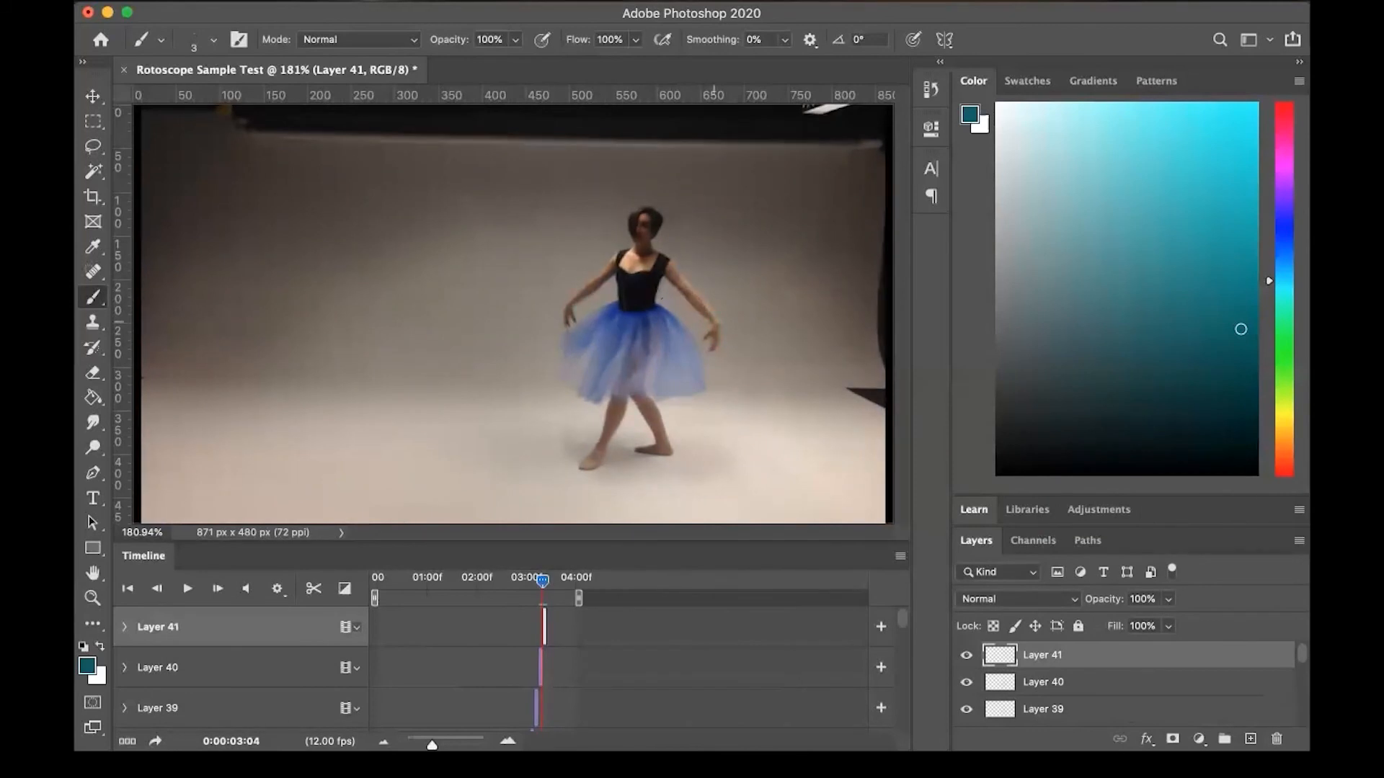
pyautogui.press('alt+shift+super+n')
pyautogui.press('Right')
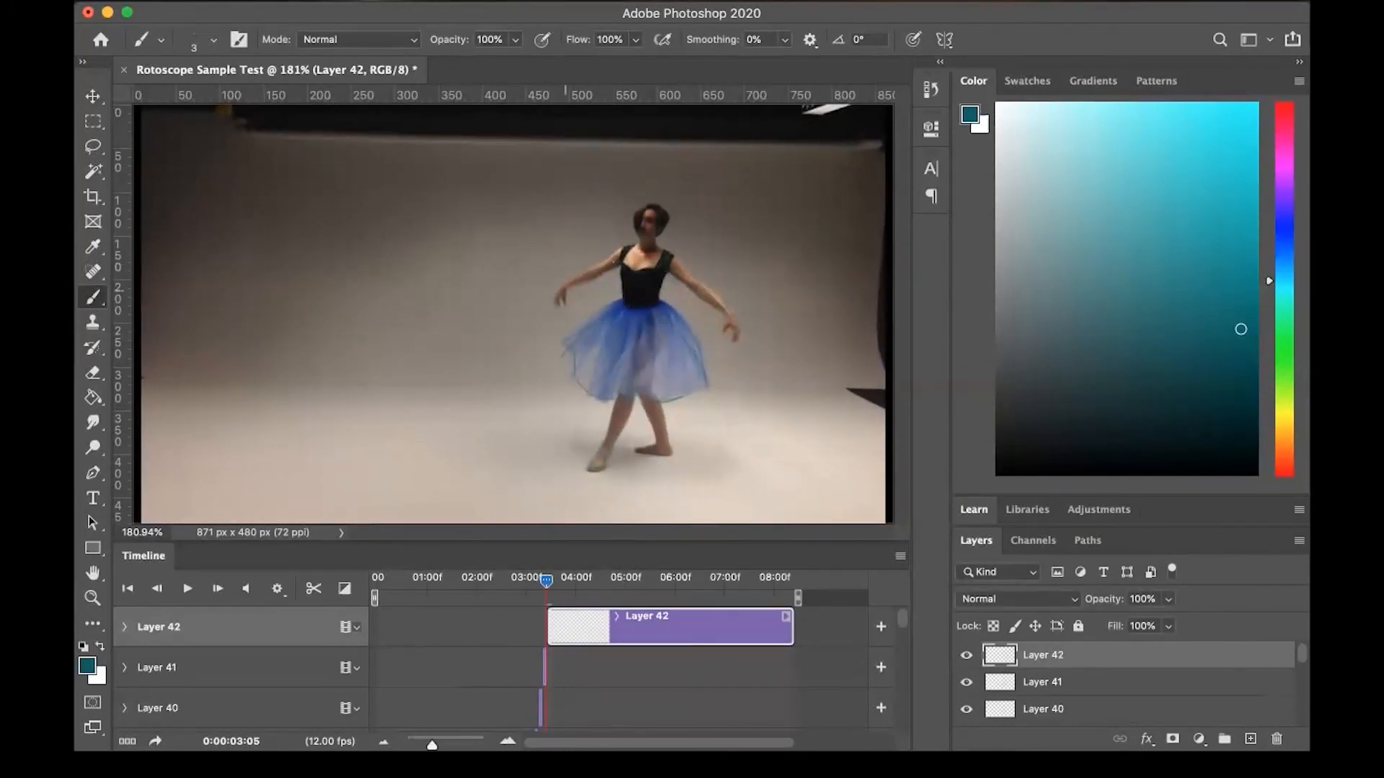
# - Add new tracing layers at frames 0:00:03:06, 0:00:03:07 and 0:00:03:08
pyautogui.press('alt+shift+super+n')
pyautogui.press('Right')
pyautogui.press('alt+shift+super+n')
pyautogui.press('Right')
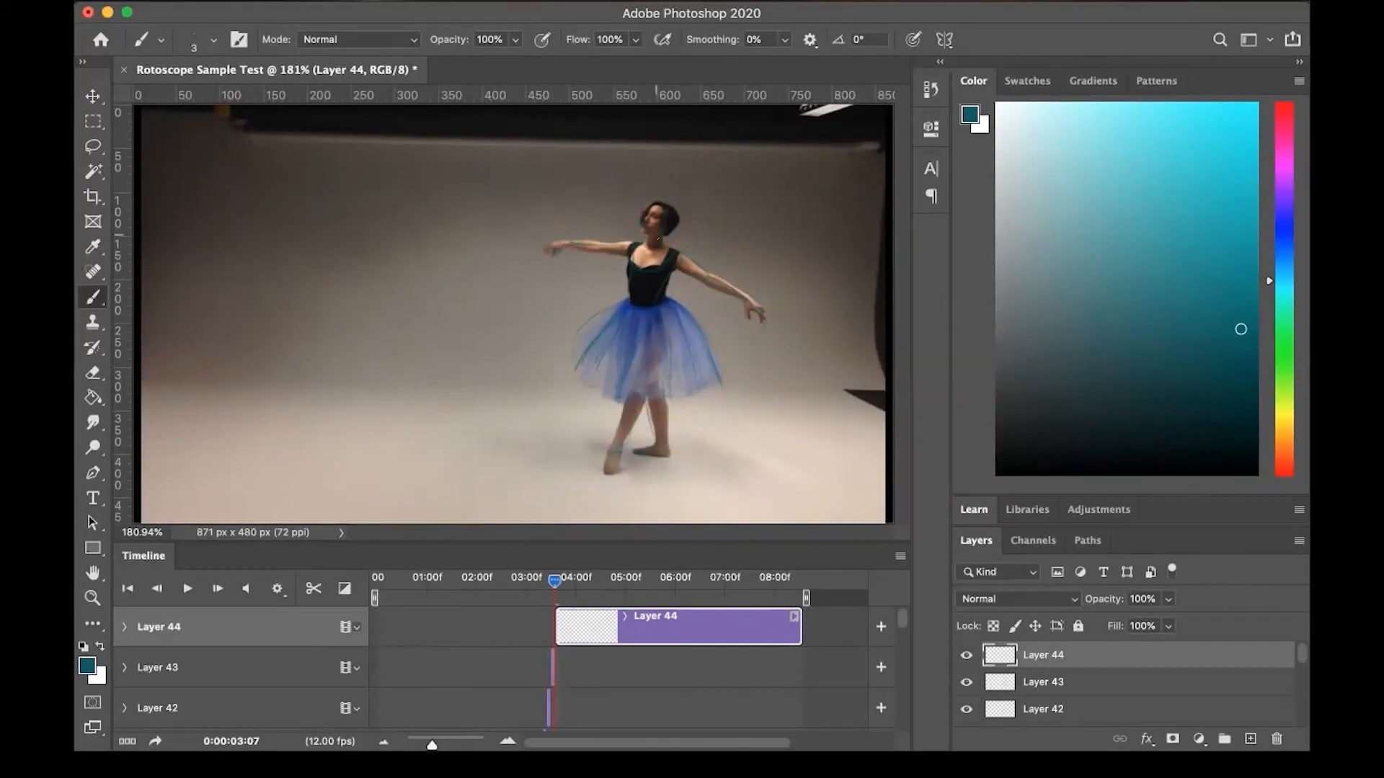
pyautogui.press('alt+shift+super+n')
pyautogui.press('Right')
# - Add new tracing layers at the last frames, 0:00:03:09, 0:00:03:10 and 0:00:03:11
pyautogui.press('alt+shift+super+n')
pyautogui.press('Right')
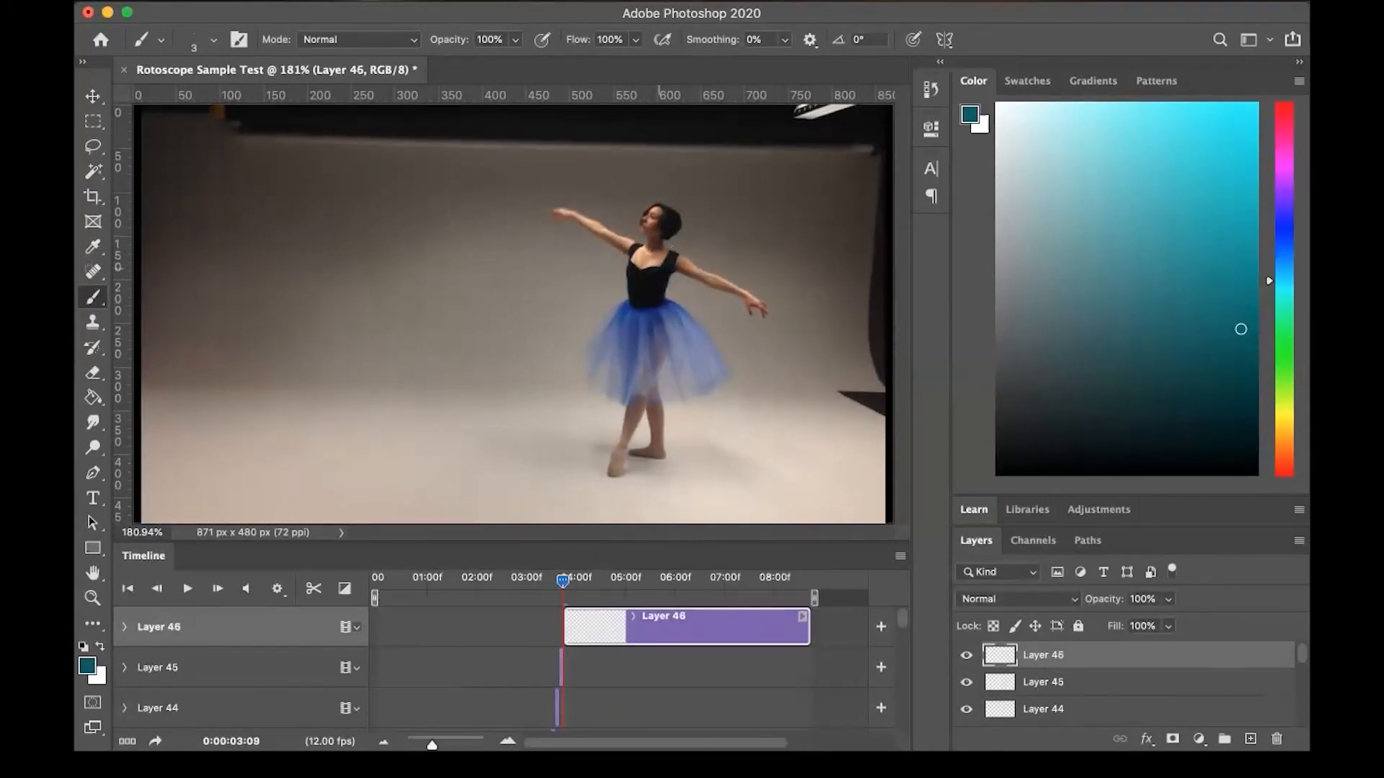
pyautogui.press('alt+shift+super+n')
pyautogui.press('Right')
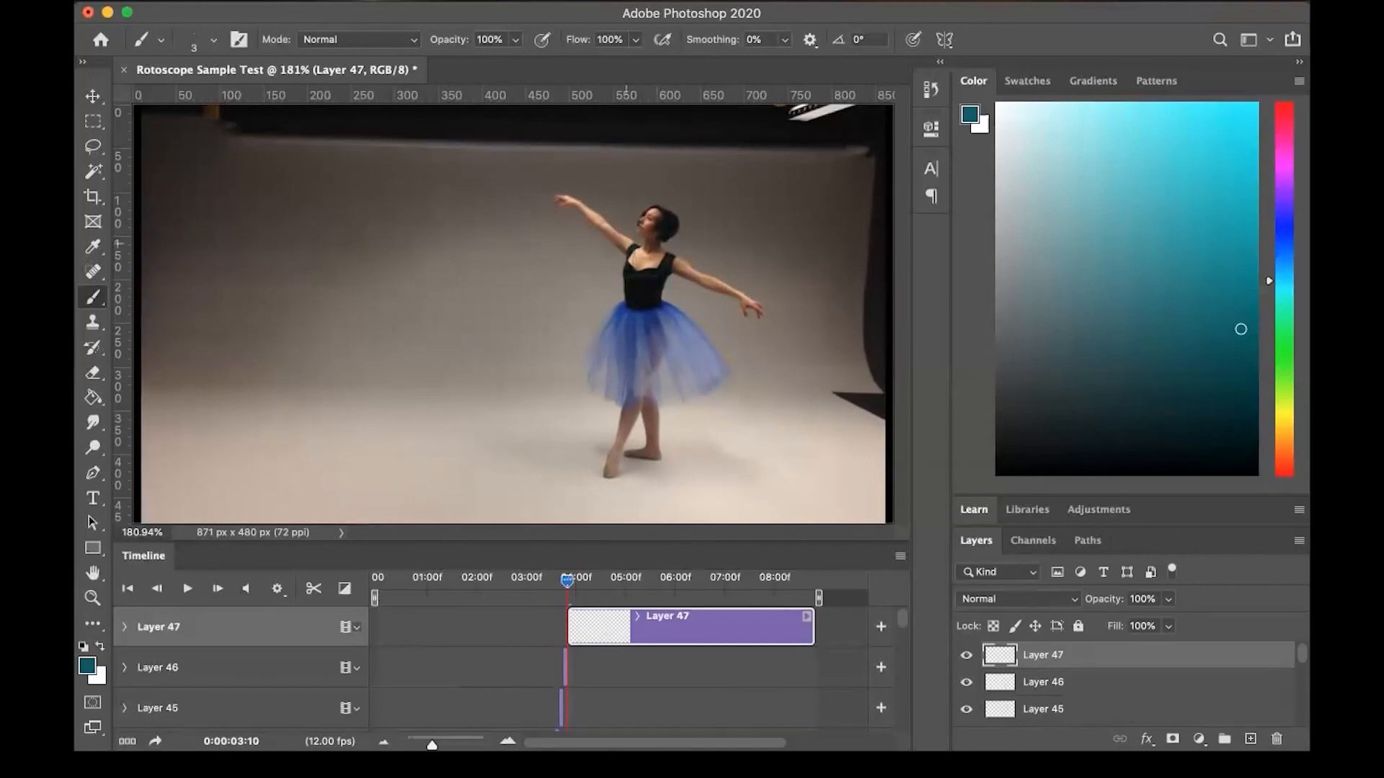
pyautogui.press('alt+shift+super+n')
pyautogui.press('Right')
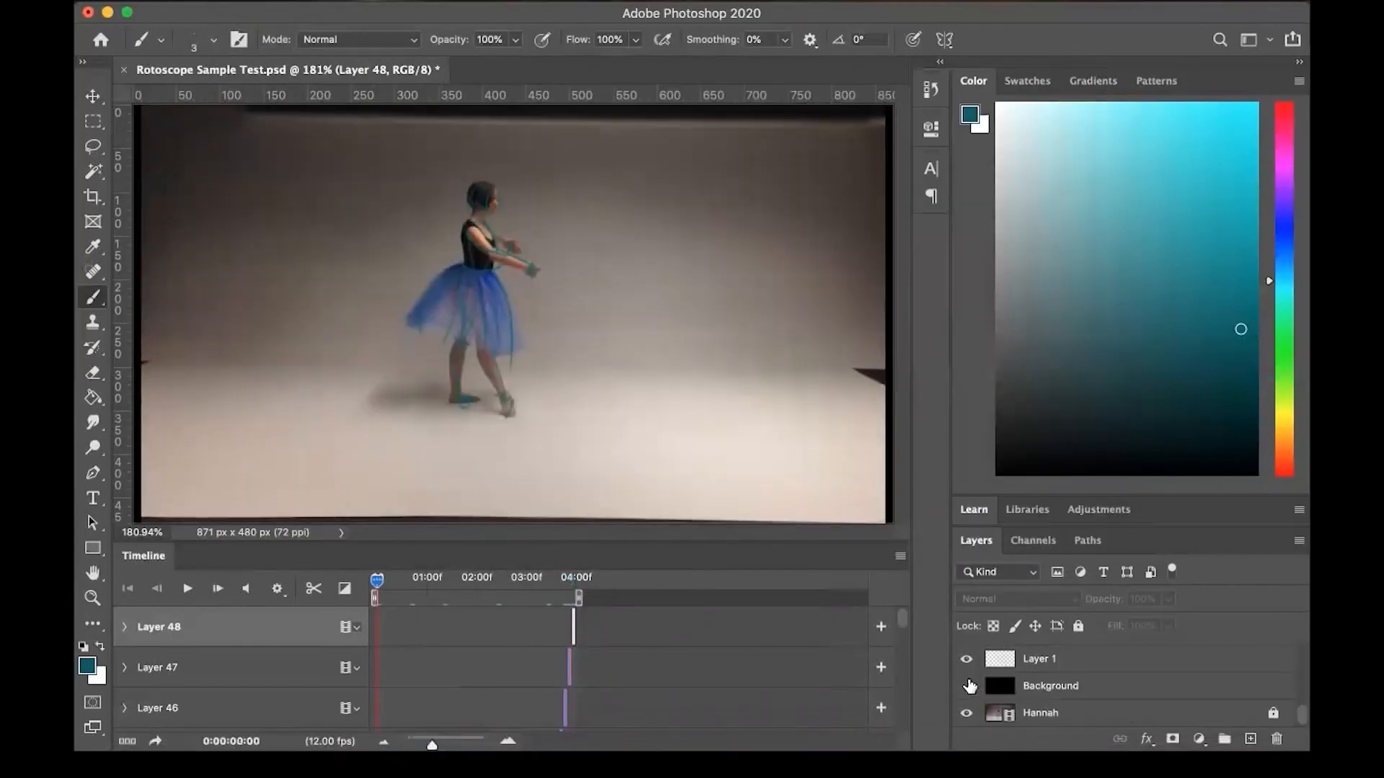
# - Show the black Background layer and play the traced animation through from the first frame
pyautogui.click(967, 686)
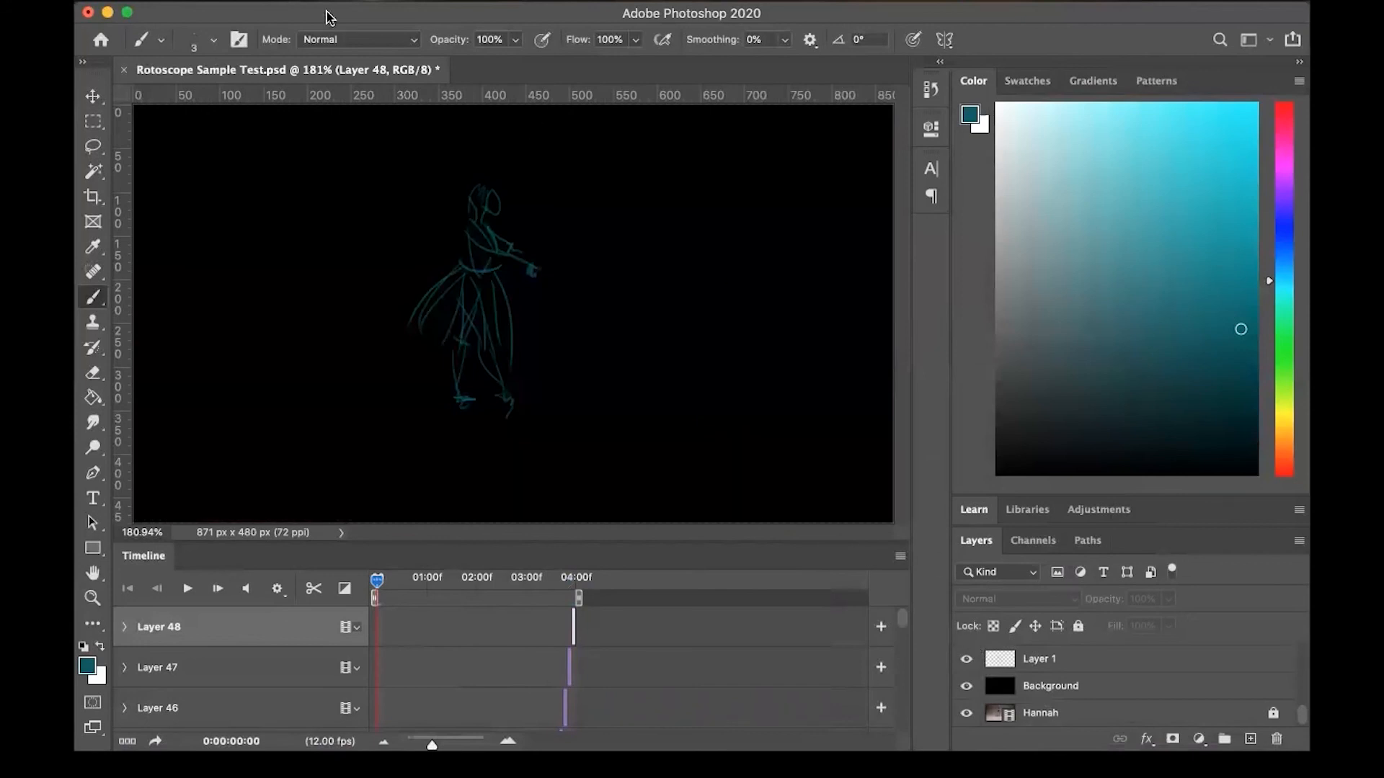
pyautogui.press('space')
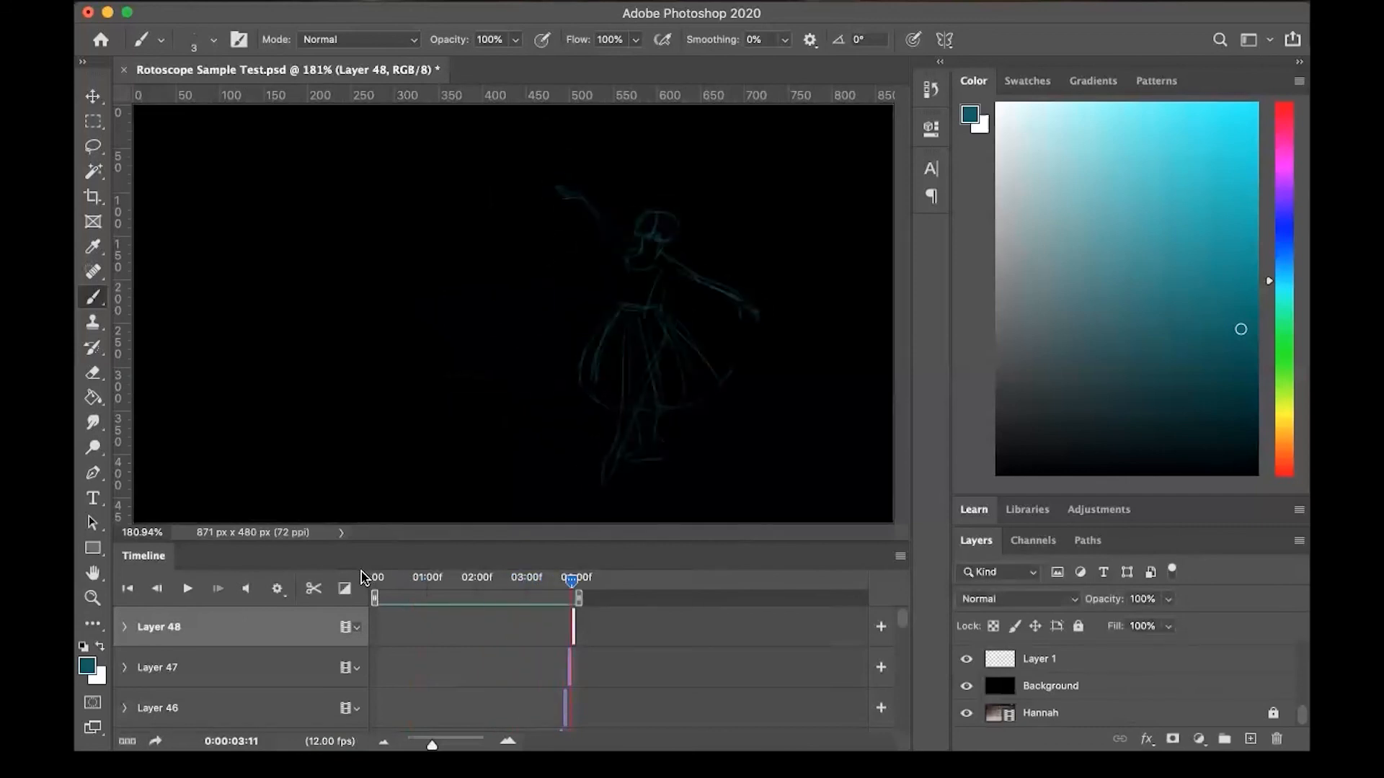
pyautogui.press('space')
# - Render the animation to a video file on the Desktop, named RotoscopeLessonmp4.mp4
pyautogui.click(225, 2)
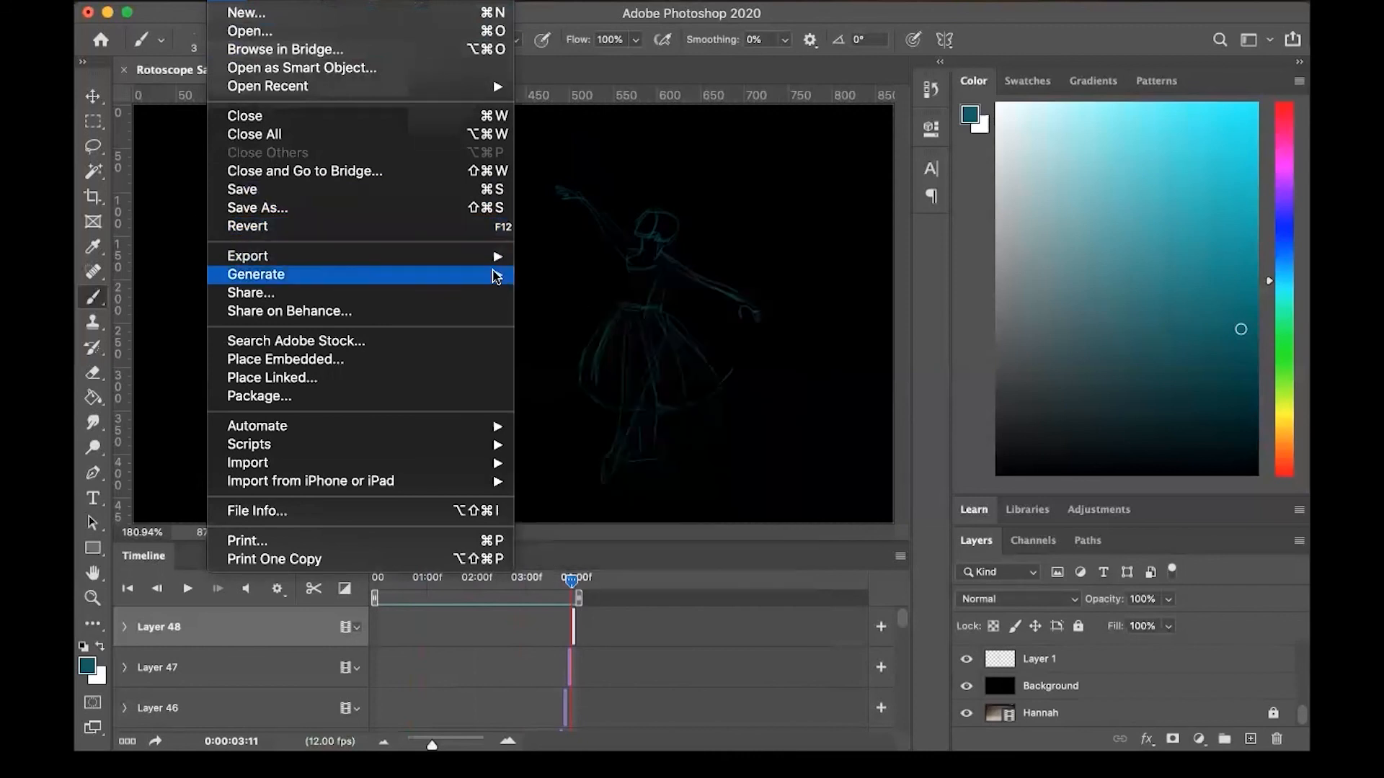
pyautogui.moveTo(485, 265)
pyautogui.click(268, 1)
pyautogui.click(225, 2)
pyautogui.click(225, 1)
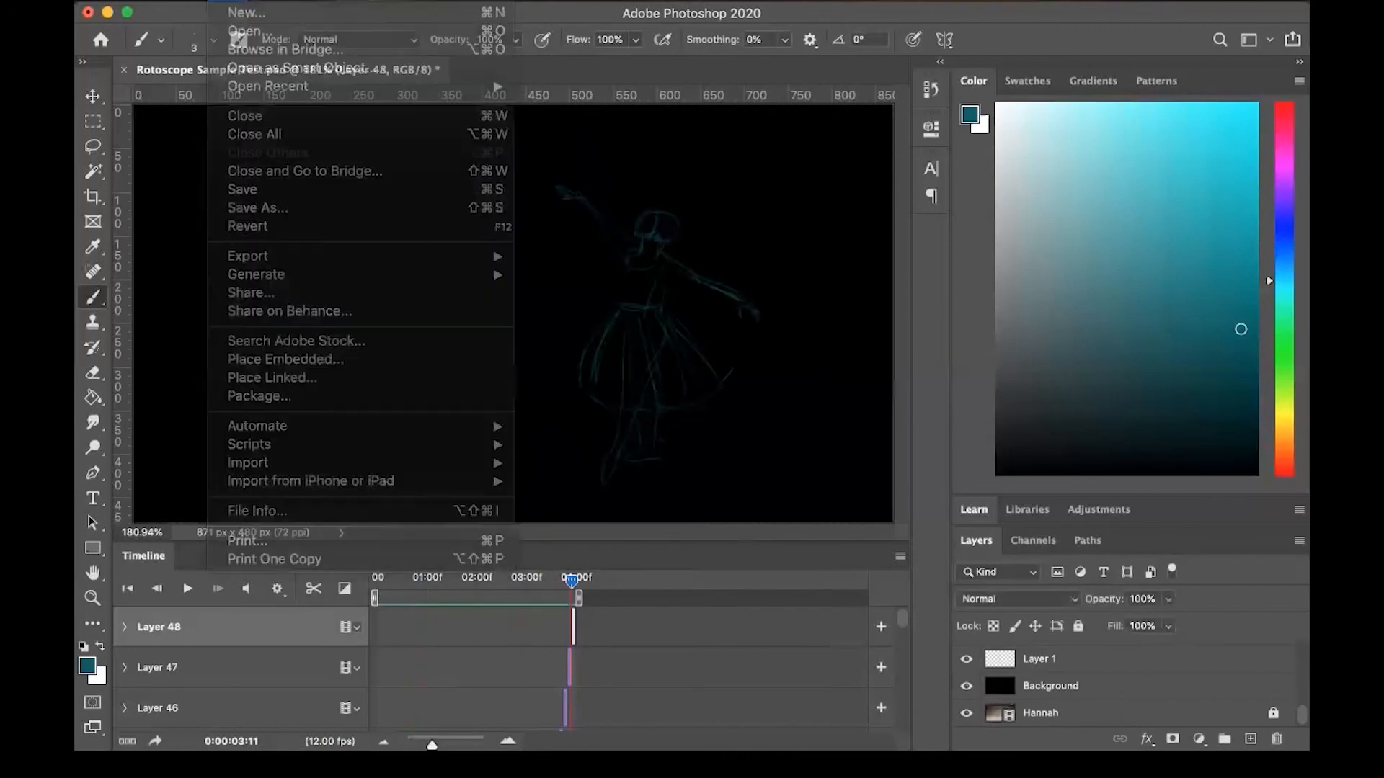
pyautogui.click(225, 2)
pyautogui.moveTo(270, 259)
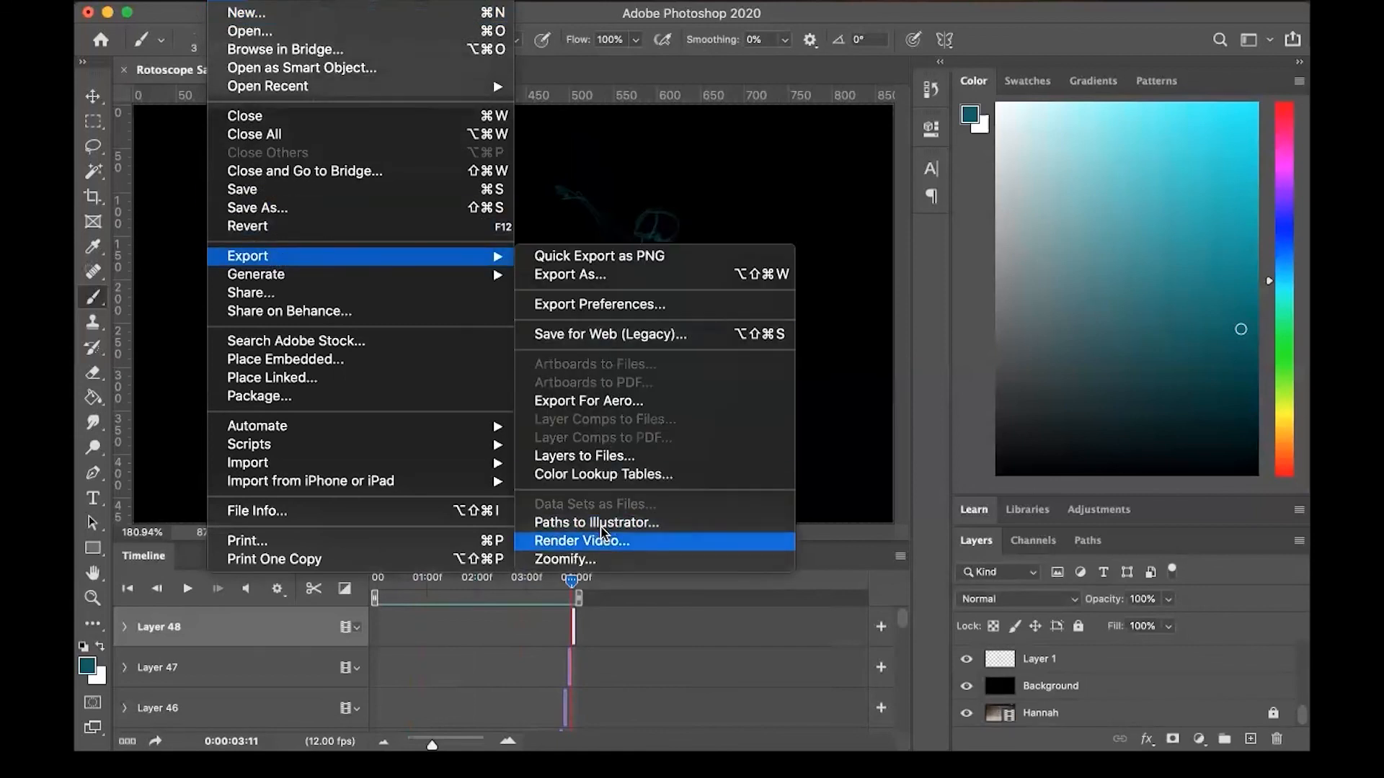
pyautogui.click(602, 540)
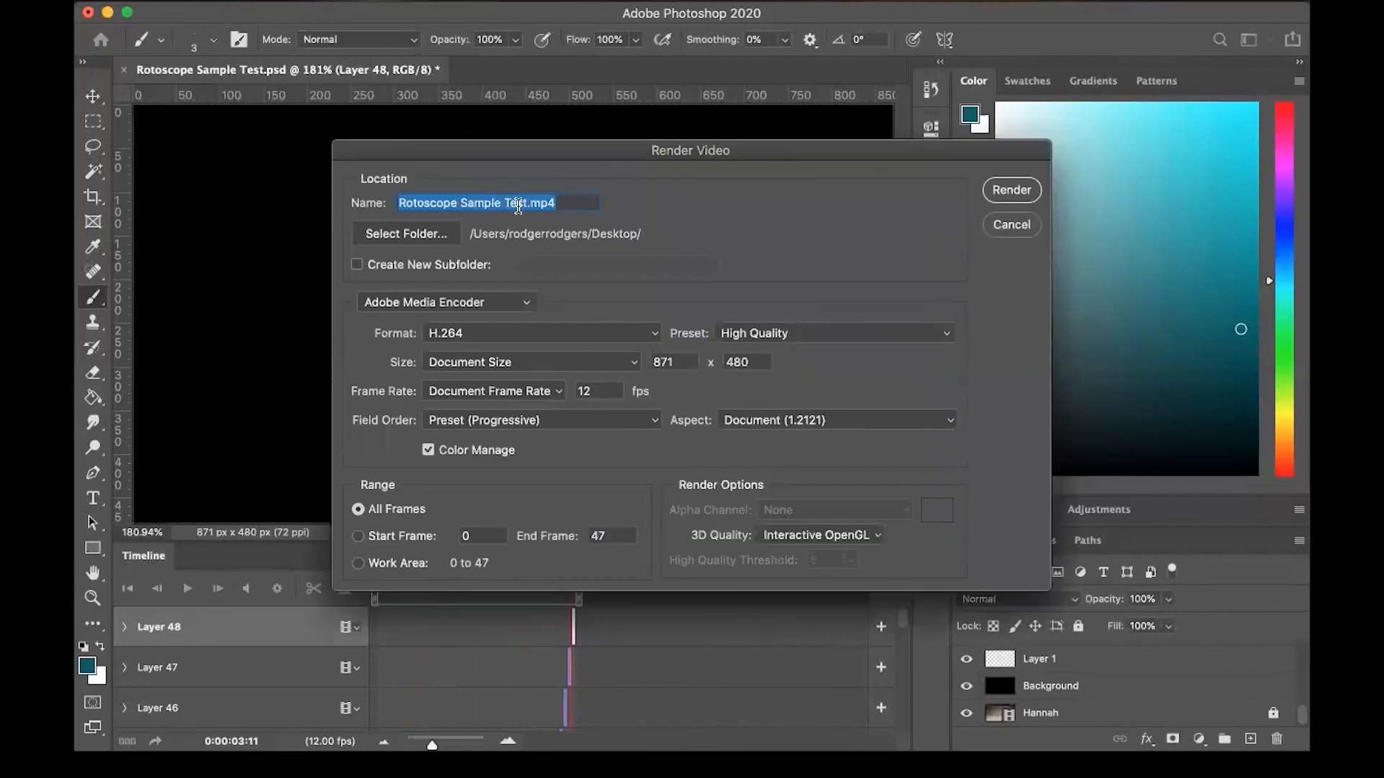
pyautogui.moveTo(524, 204); pyautogui.dragTo(367, 193)
pyautogui.write('Rotoscope')
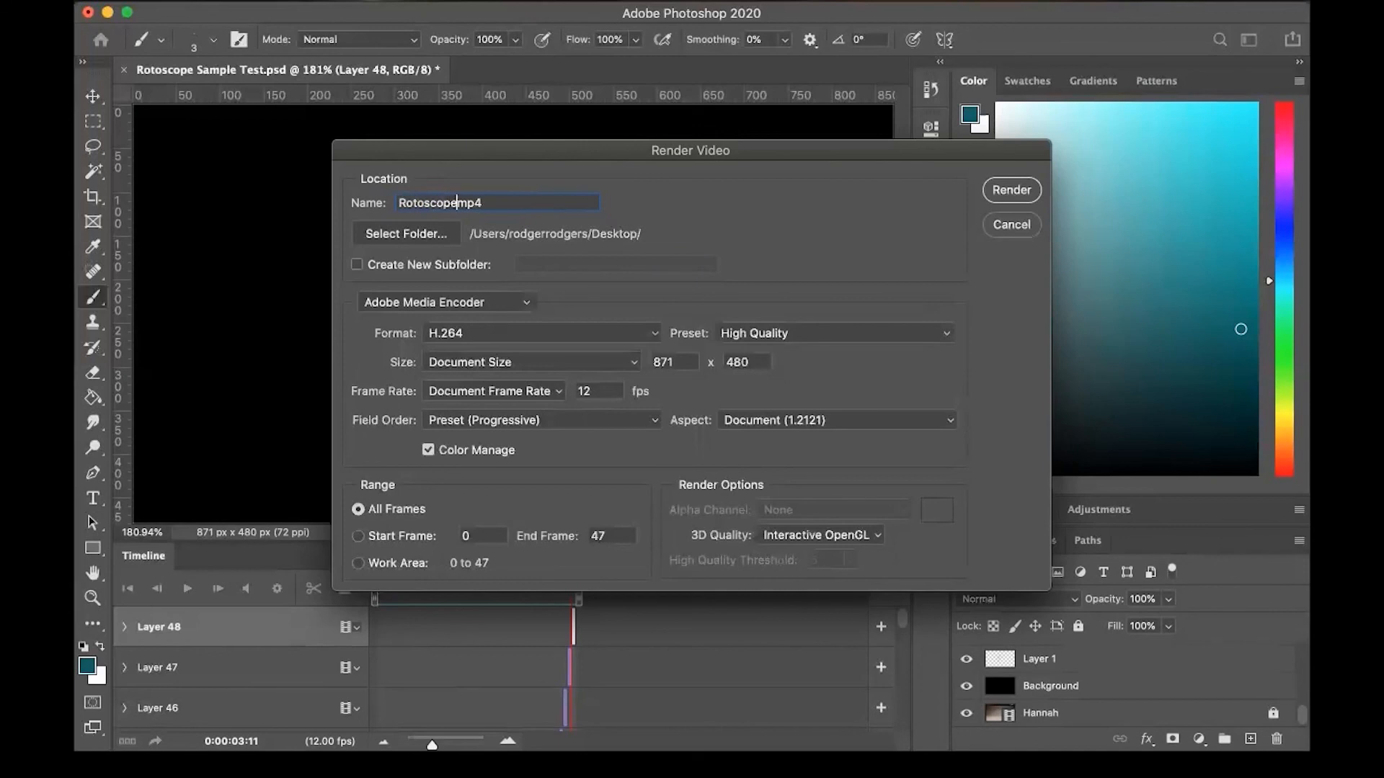
pyautogui.write('Lesson')
pyautogui.click(1012, 190)
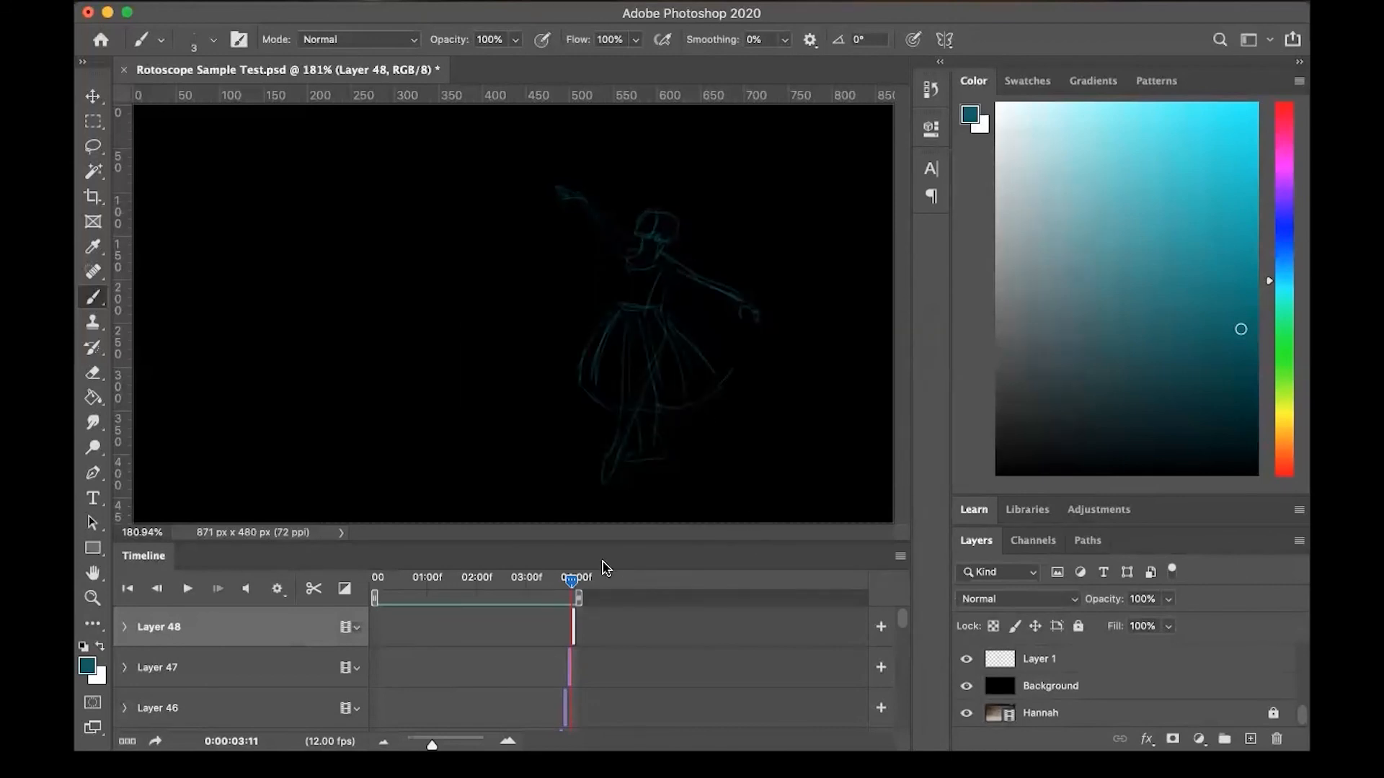
# - Scrub through the timeline, minimize the Photoshop window, and play the rendered RotoscopeLessonmp4.mp4 from the desktop
pyautogui.moveTo(571, 581)
pyautogui.mouseDown()
pyautogui.moveTo(442, 581)
pyautogui.moveTo(580, 581)
pyautogui.mouseUp()
pyautogui.moveTo(475, 581); pyautogui.dragTo(618, 587)
pyautogui.click(108, 13)
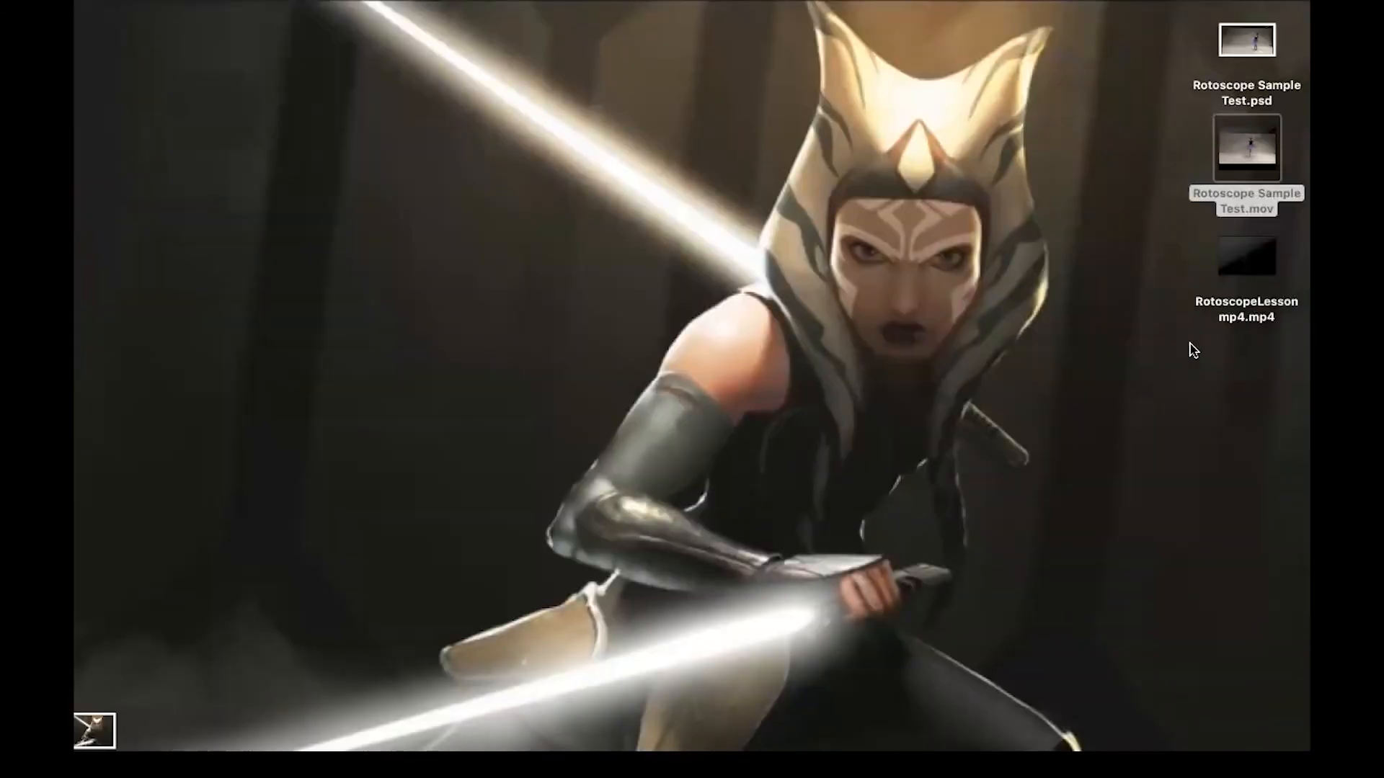
pyautogui.doubleClick(1223, 271)
pyautogui.click(631, 397)
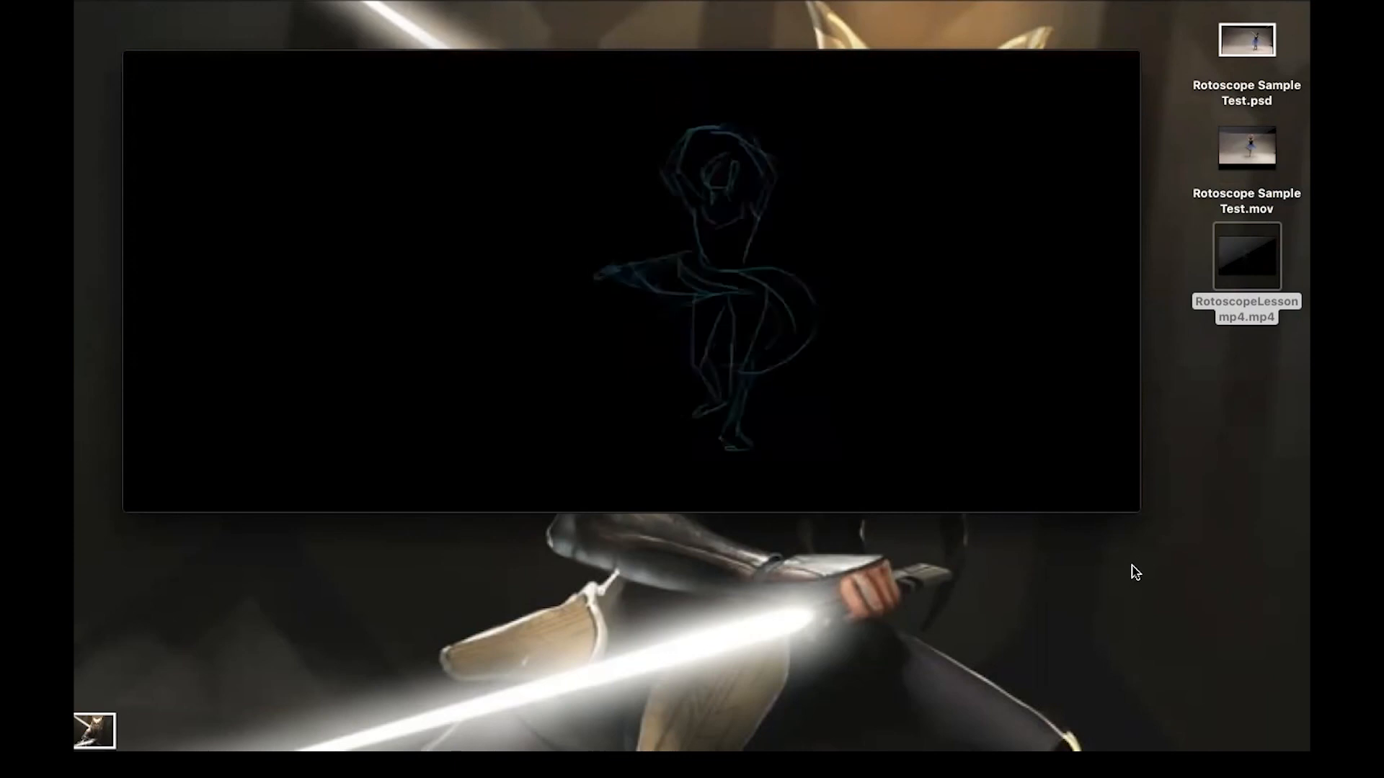